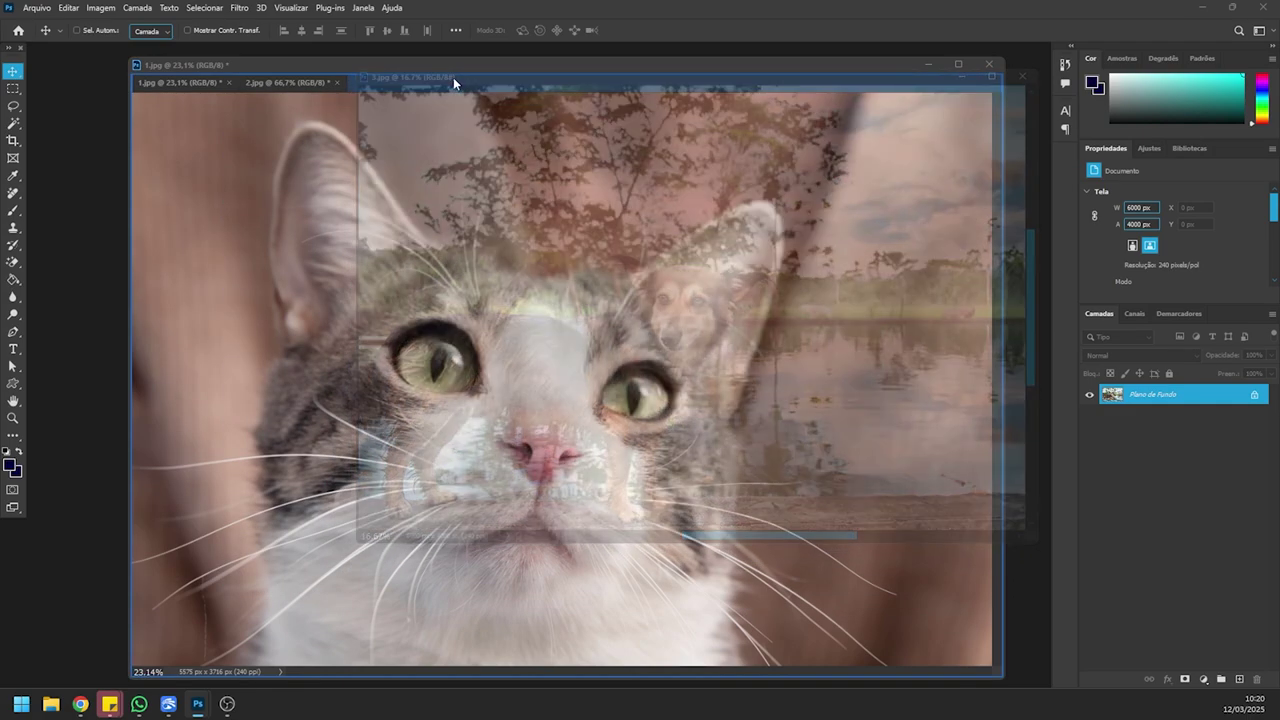
Step: Place CR Dicas e Tutoriais_SemFundo_Prancheta 1.psd as an embedded object in 1.jpg
{"action": "left_click", "coordinate": [180, 82]}
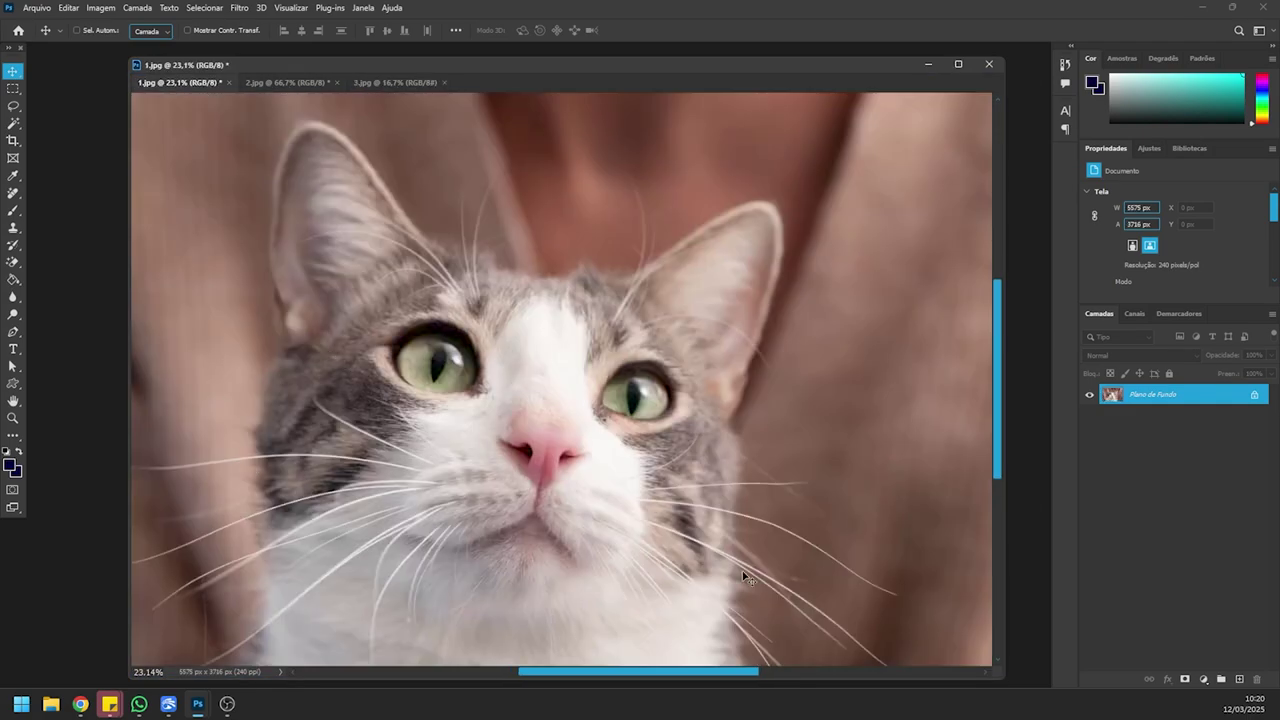
{"action": "left_click", "coordinate": [37, 10]}
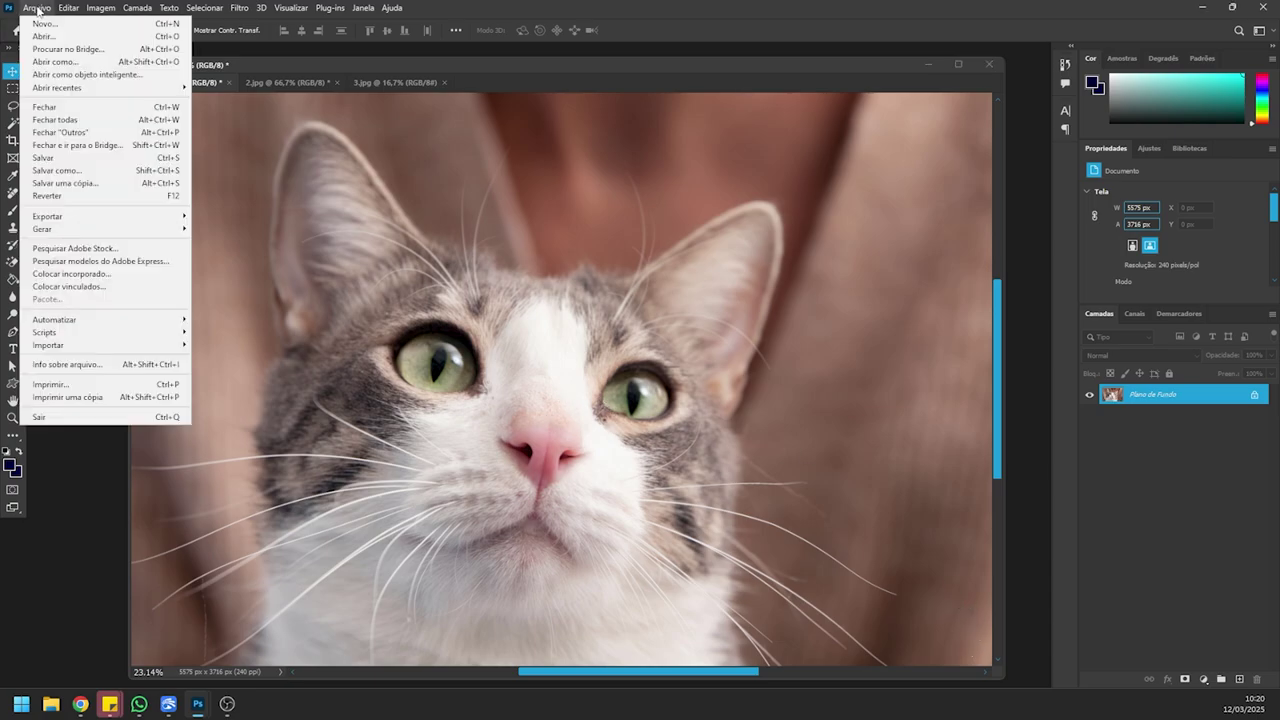
{"action": "left_click", "coordinate": [86, 276]}
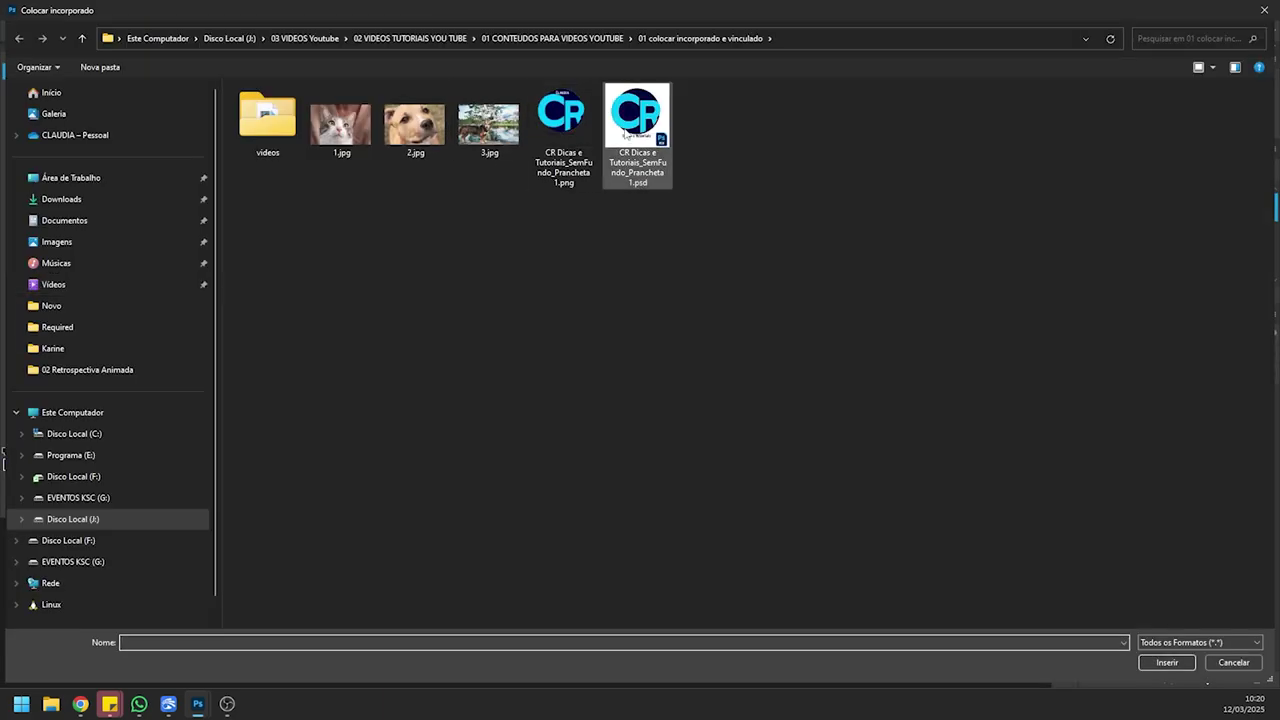
{"action": "left_click", "coordinate": [640, 127]}
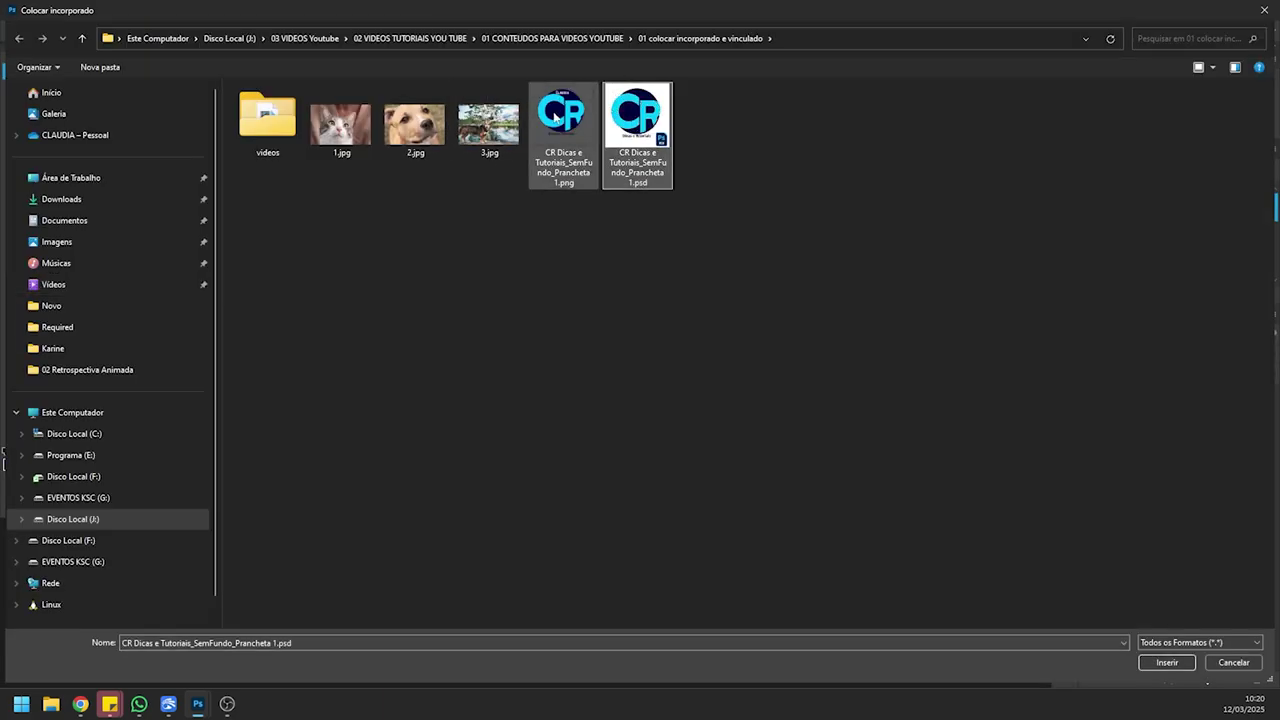
{"action": "left_click", "coordinate": [1167, 662]}
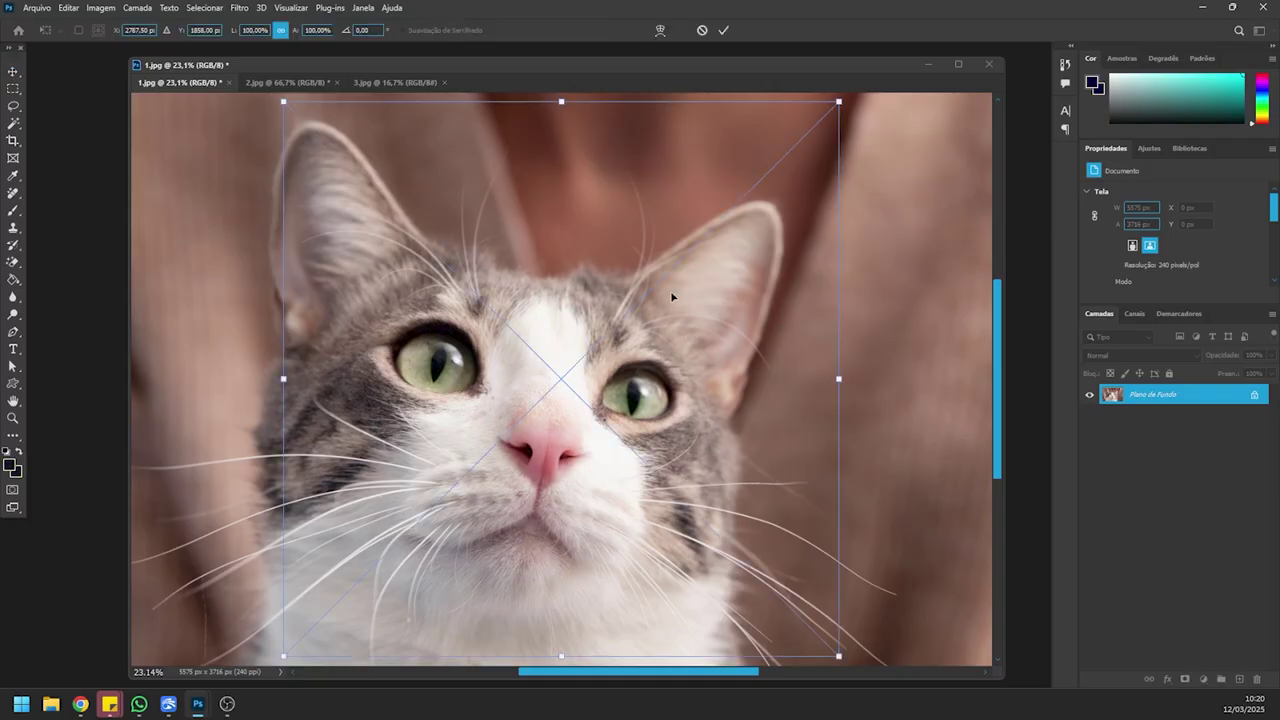
Step: Scale the embedded logo to about 27.59% and position it in the lower-left corner of the cat photo
{"action": "left_click_drag", "start_coordinate": [286, 104], "coordinate": [720, 510]}
{"action": "left_click_drag", "start_coordinate": [556, 523], "coordinate": [230, 567]}
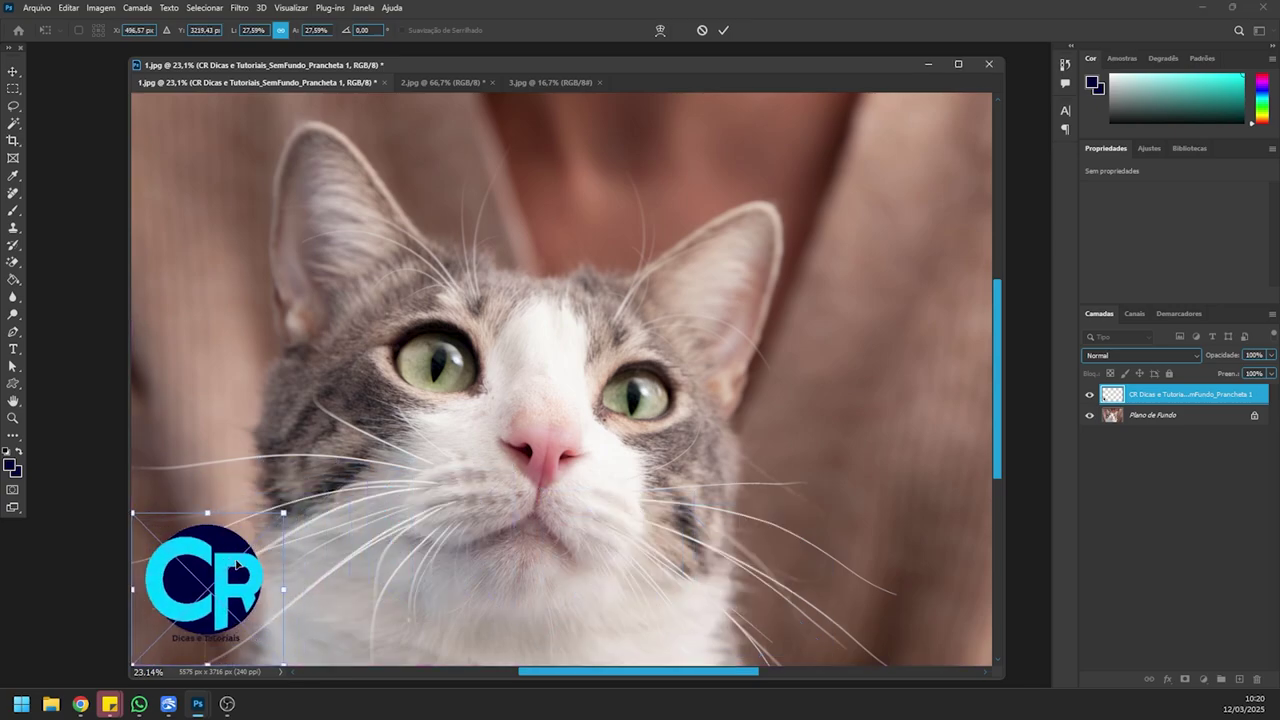
{"action": "key", "text": "Return"}
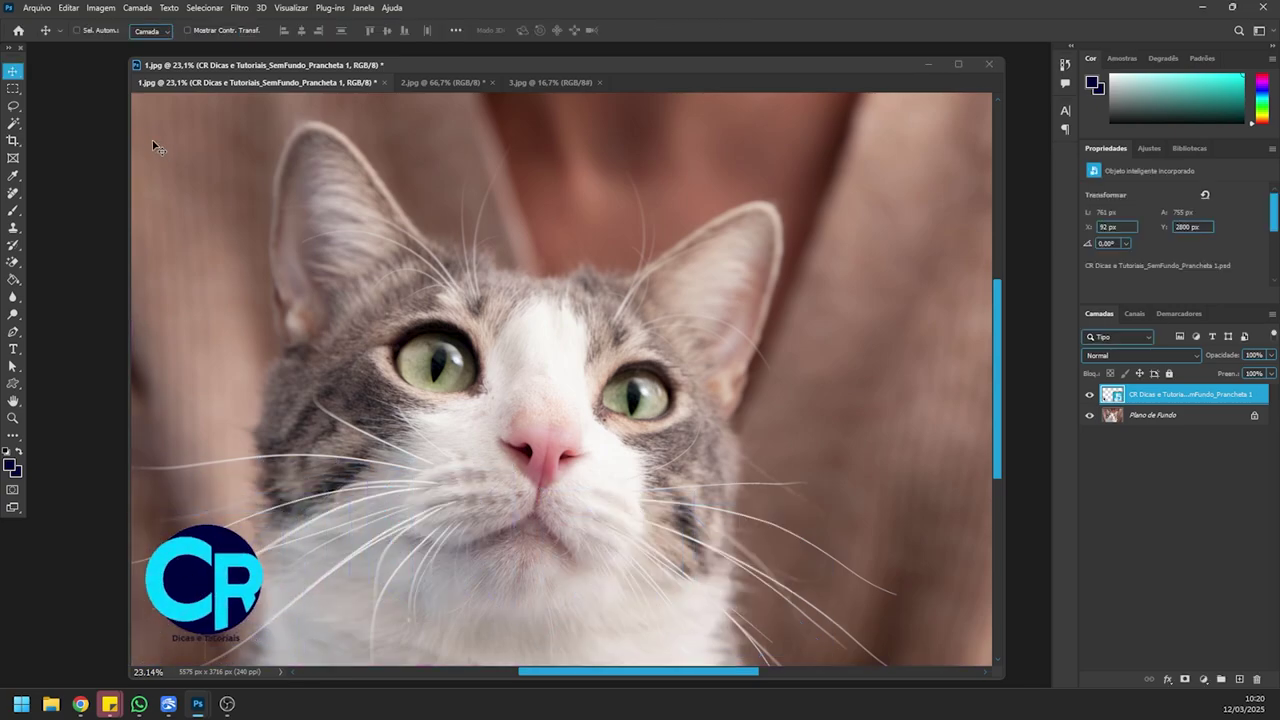
Step: Place CR Dicas e Tutoriais_SemFundo_Prancheta 1.psd a second time in 1.jpg, as a linked object
{"action": "left_click", "coordinate": [37, 8]}
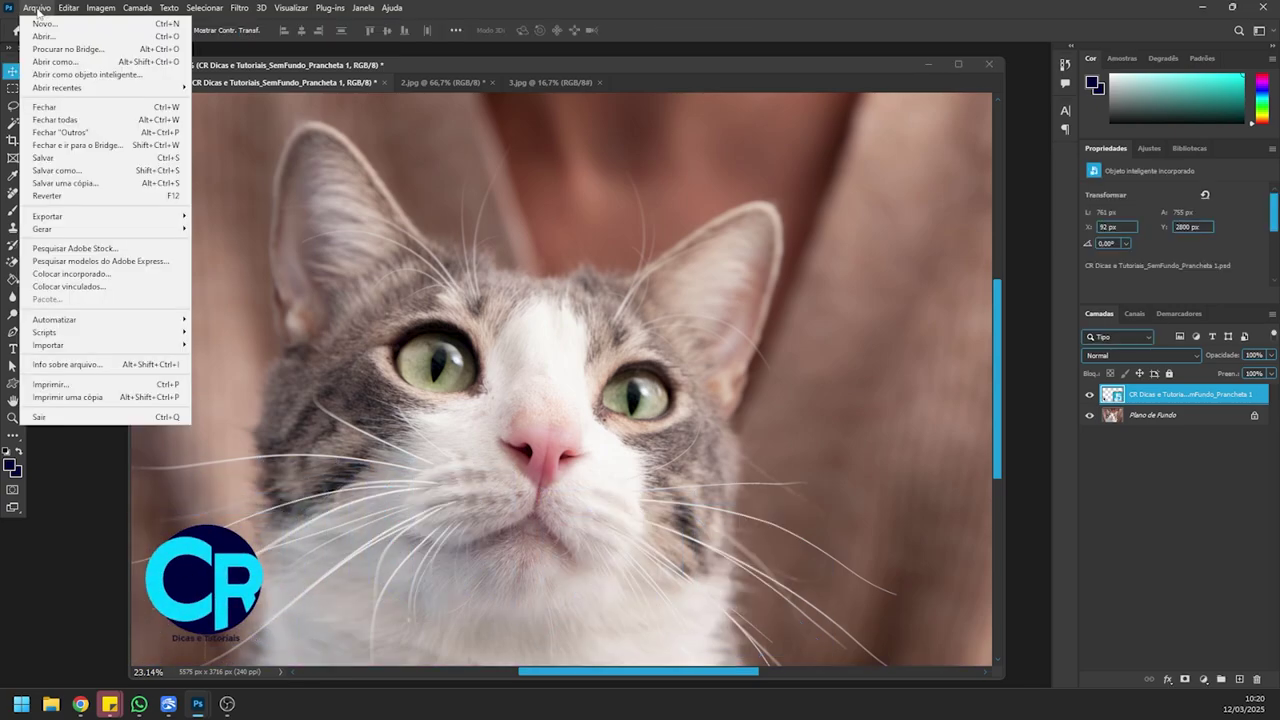
{"action": "left_click", "coordinate": [67, 287]}
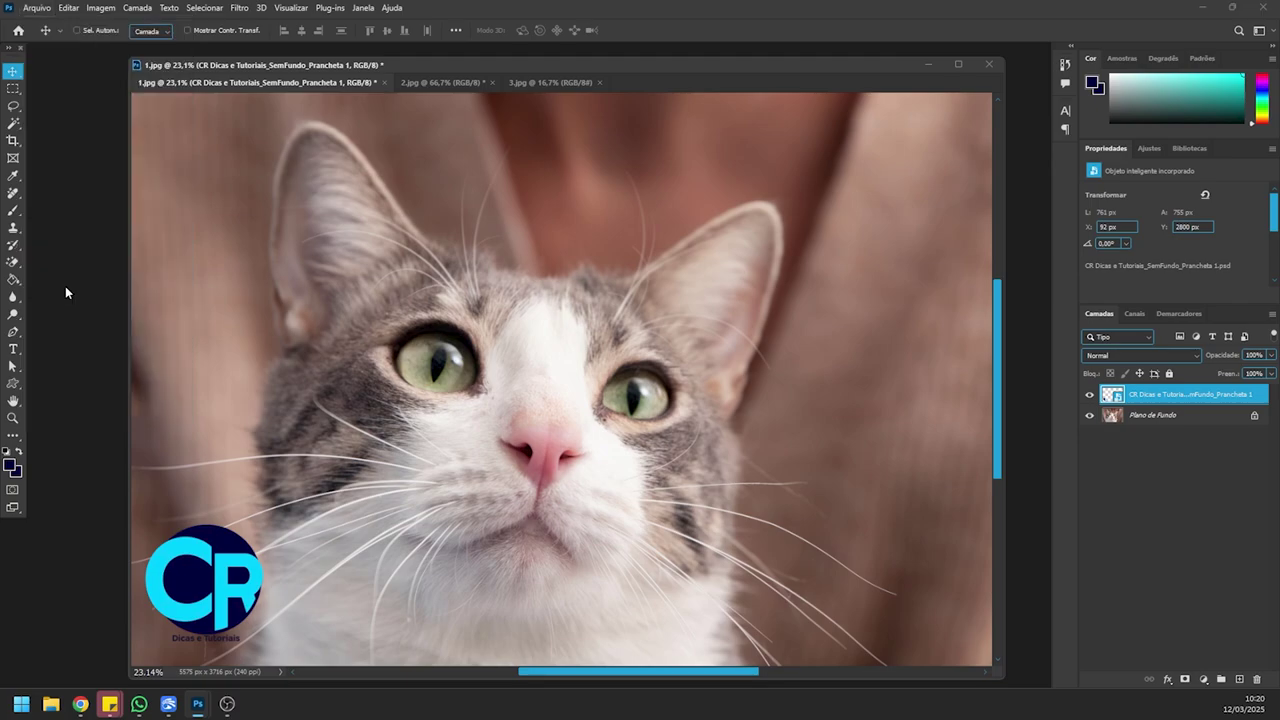
{"action": "left_click", "coordinate": [637, 130]}
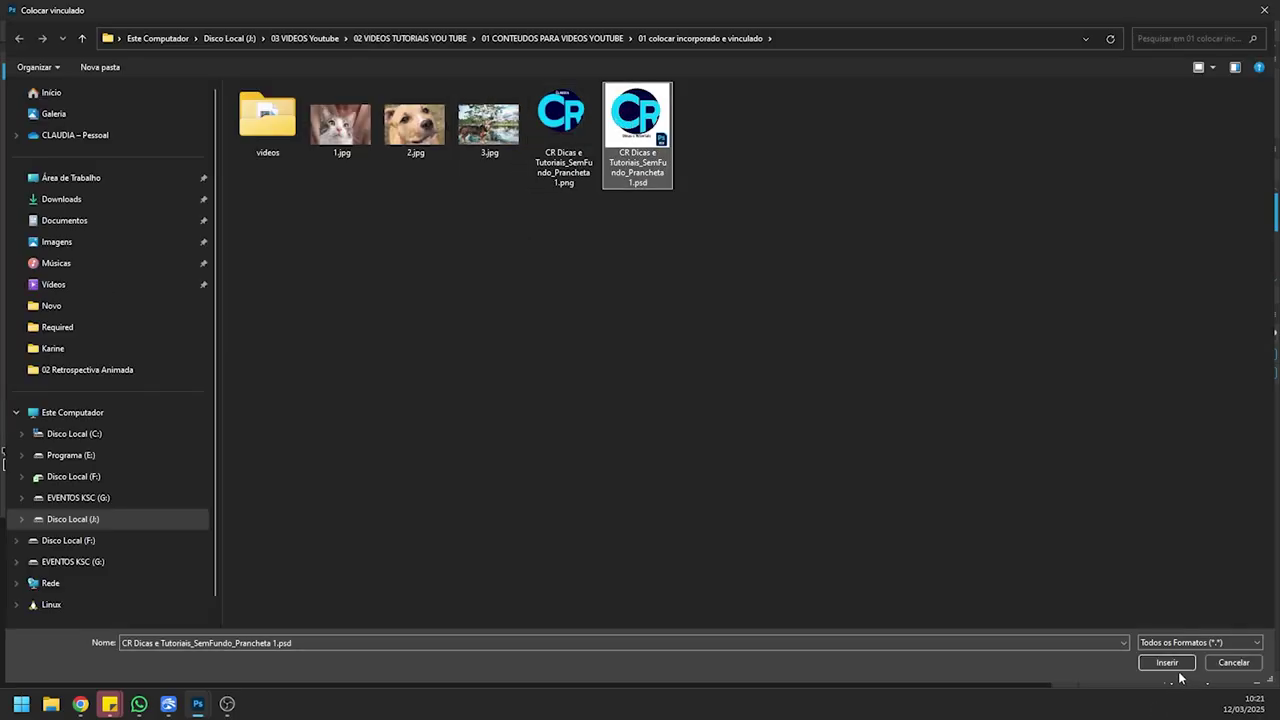
{"action": "left_click", "coordinate": [1170, 664]}
Step: Scale the linked logo to about 814 × 808 px and position it in the photo's lower-right corner
{"action": "left_click_drag", "start_coordinate": [283, 102], "coordinate": [716, 425]}
{"action": "left_click_drag", "start_coordinate": [689, 527], "coordinate": [903, 546]}
{"action": "left_click_drag", "start_coordinate": [830, 508], "coordinate": [866, 537]}
{"action": "key", "text": "Return"}
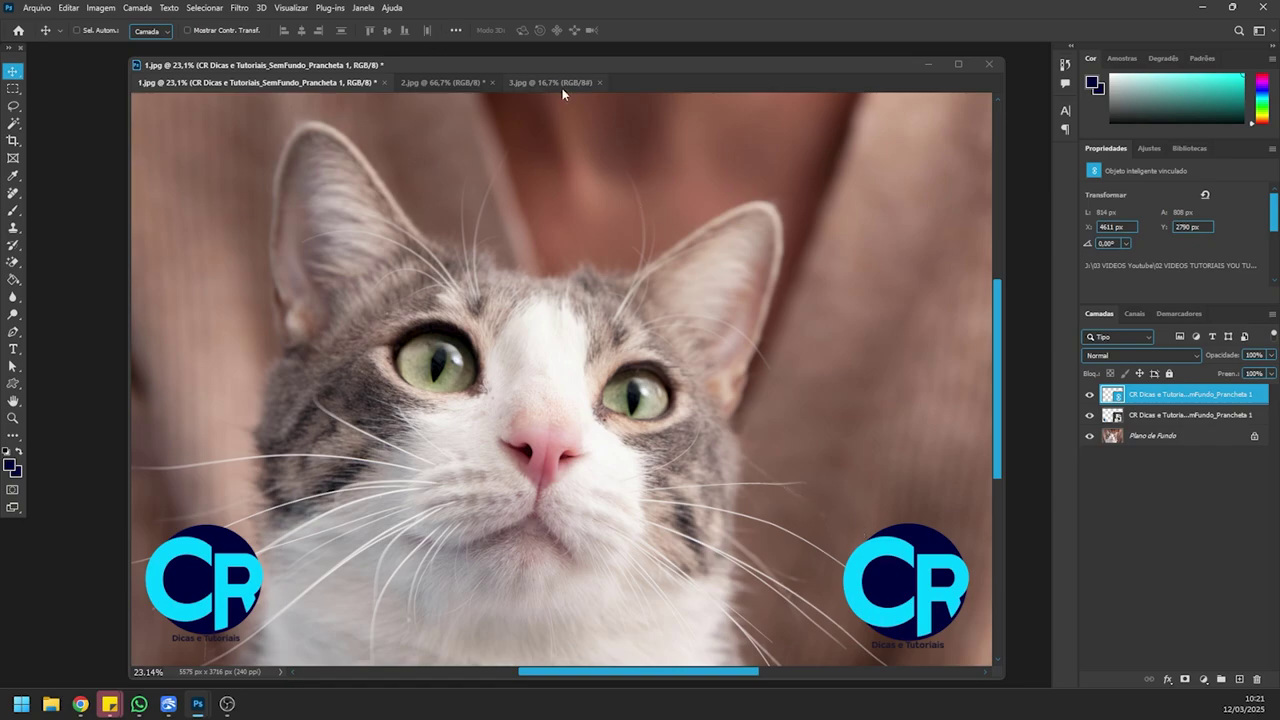
{"action": "left_click_drag", "start_coordinate": [511, 66], "coordinate": [499, 66]}
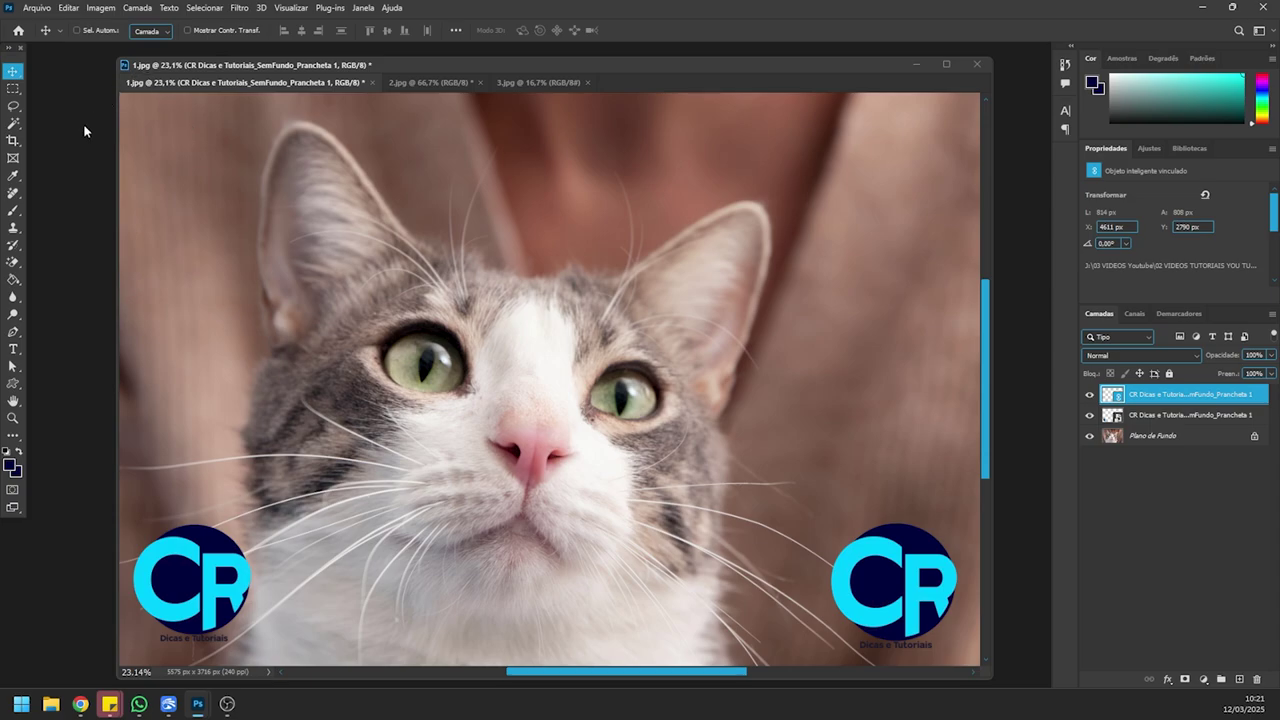
Step: Open the source logo file CR Dicas e Tutoriais_SemFundo_Prancheta 1.psd in its own window
{"action": "left_click", "coordinate": [40, 12]}
{"action": "left_click", "coordinate": [55, 33]}
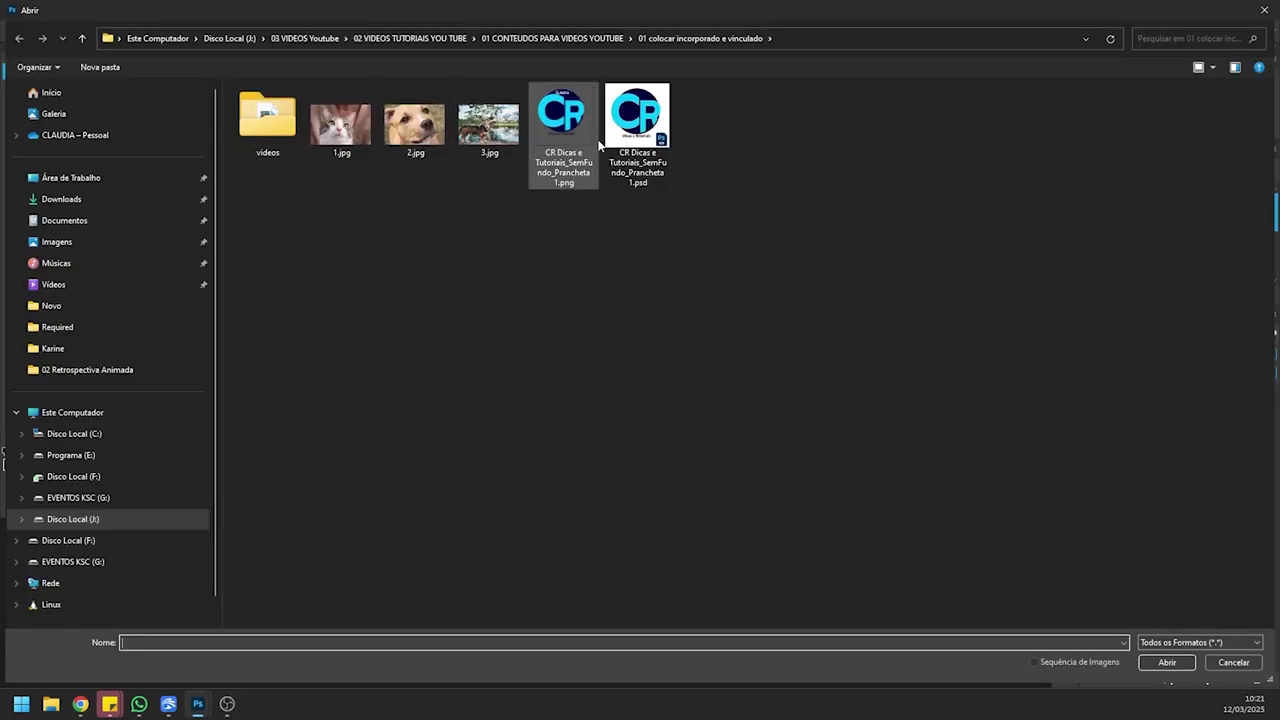
{"action": "left_click", "coordinate": [634, 122]}
{"action": "left_click", "coordinate": [1178, 662]}
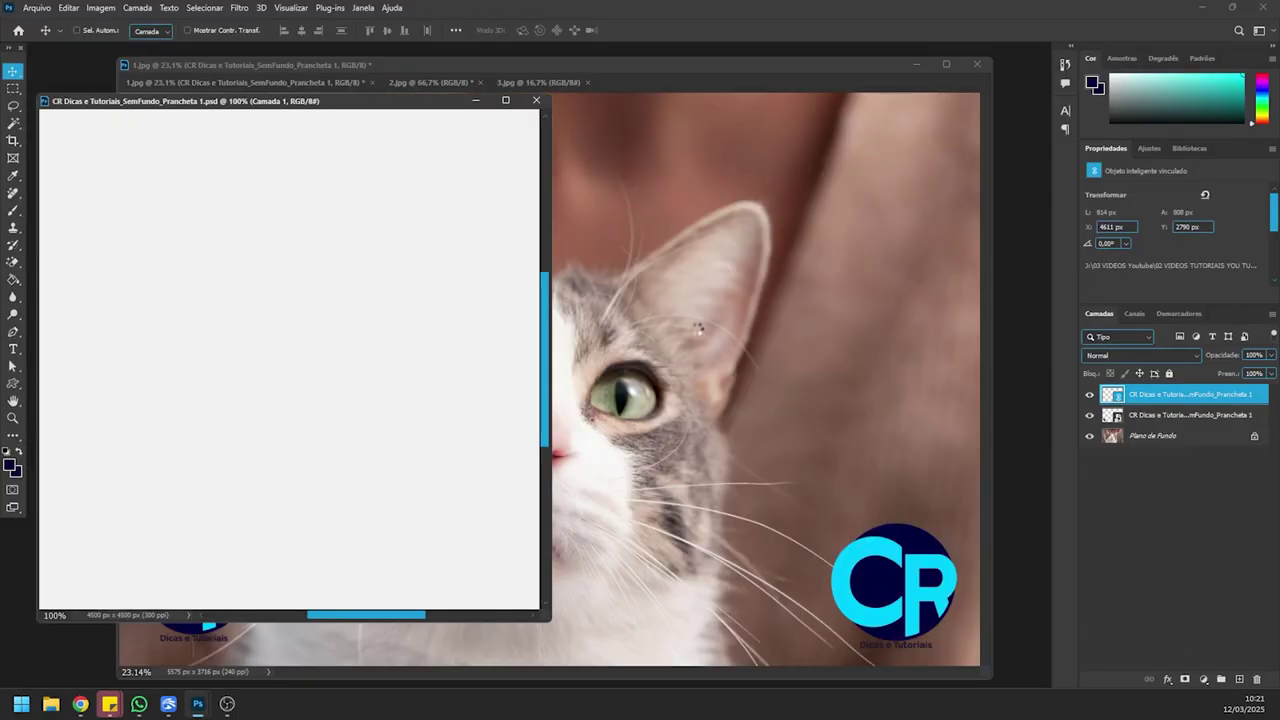
{"action": "left_click_drag", "start_coordinate": [417, 100], "coordinate": [532, 100]}
Step: Fill the logo's navy circle, including the inside of the R, with white using the Paint Bucket
{"action": "left_click", "coordinate": [7, 452]}
{"action": "left_click", "coordinate": [12, 281]}
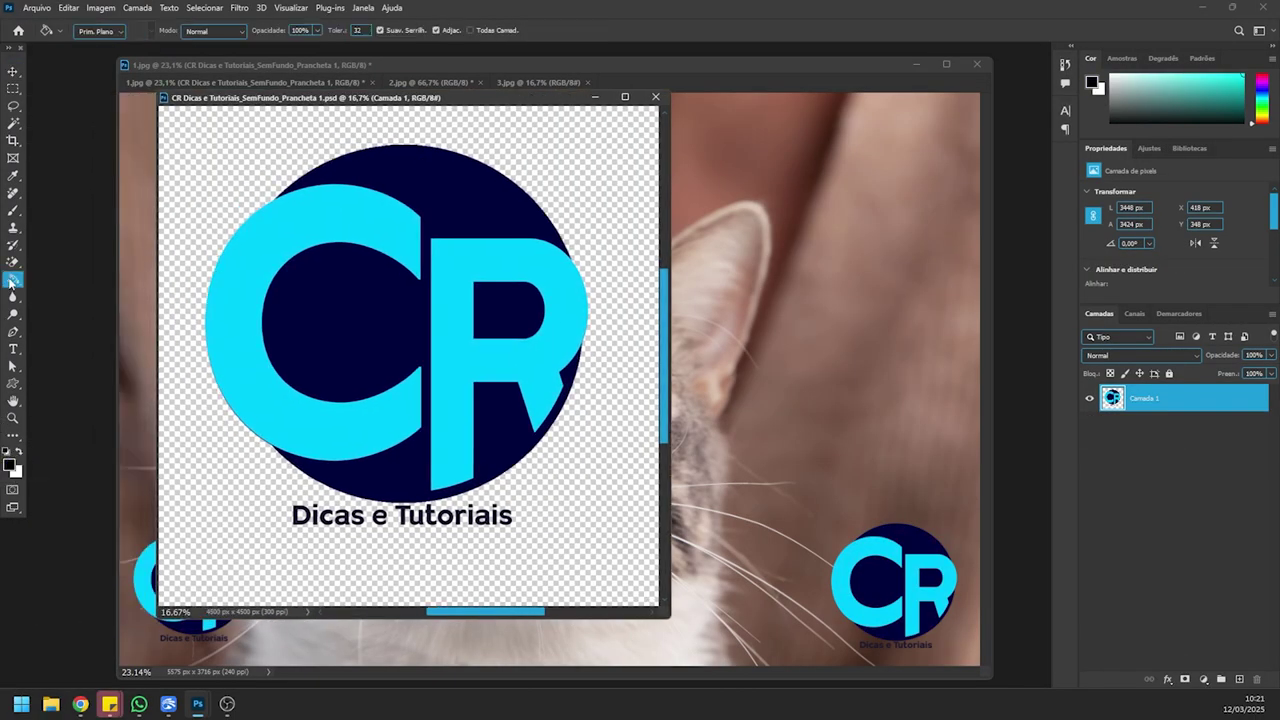
{"action": "left_click", "coordinate": [21, 453]}
{"action": "left_click", "coordinate": [499, 210]}
{"action": "left_click", "coordinate": [510, 305]}
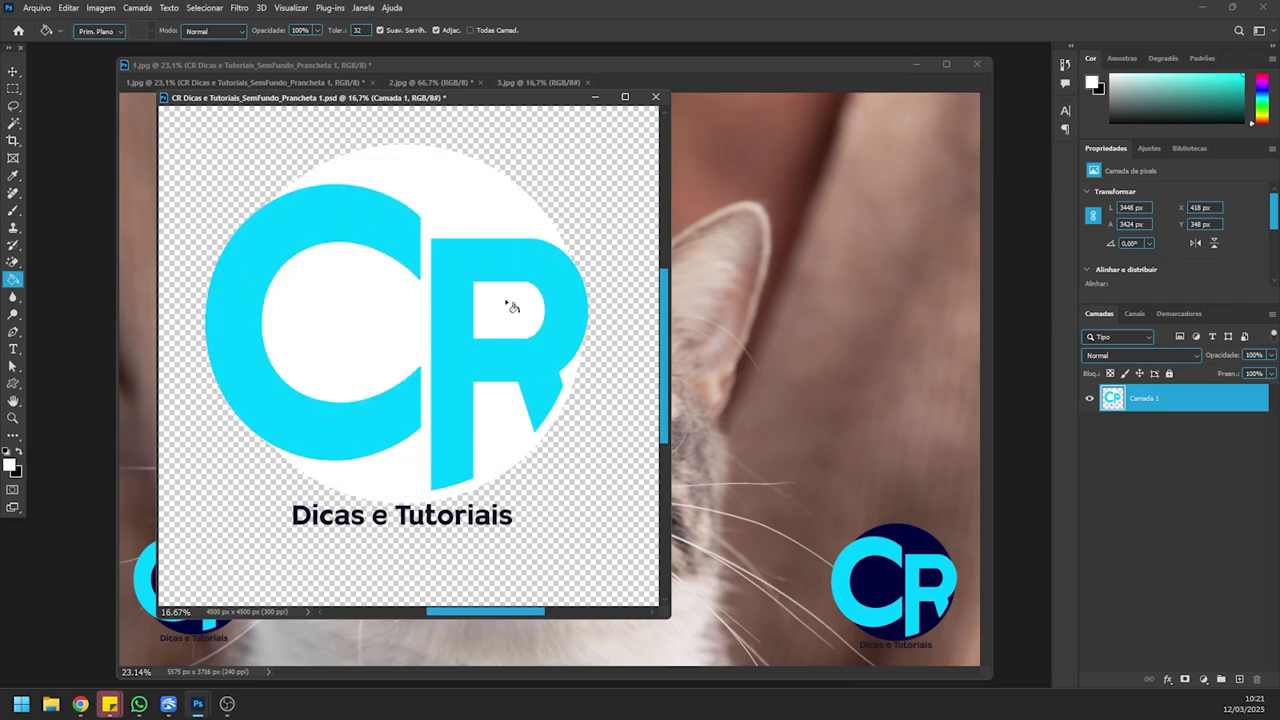
Step: Save the recoloured logo over CR Dicas e Tutoriais_SemFundo_Prancheta 1.psd with maximized compatibility
{"action": "key", "text": "v"}
{"action": "left_click", "coordinate": [36, 8]}
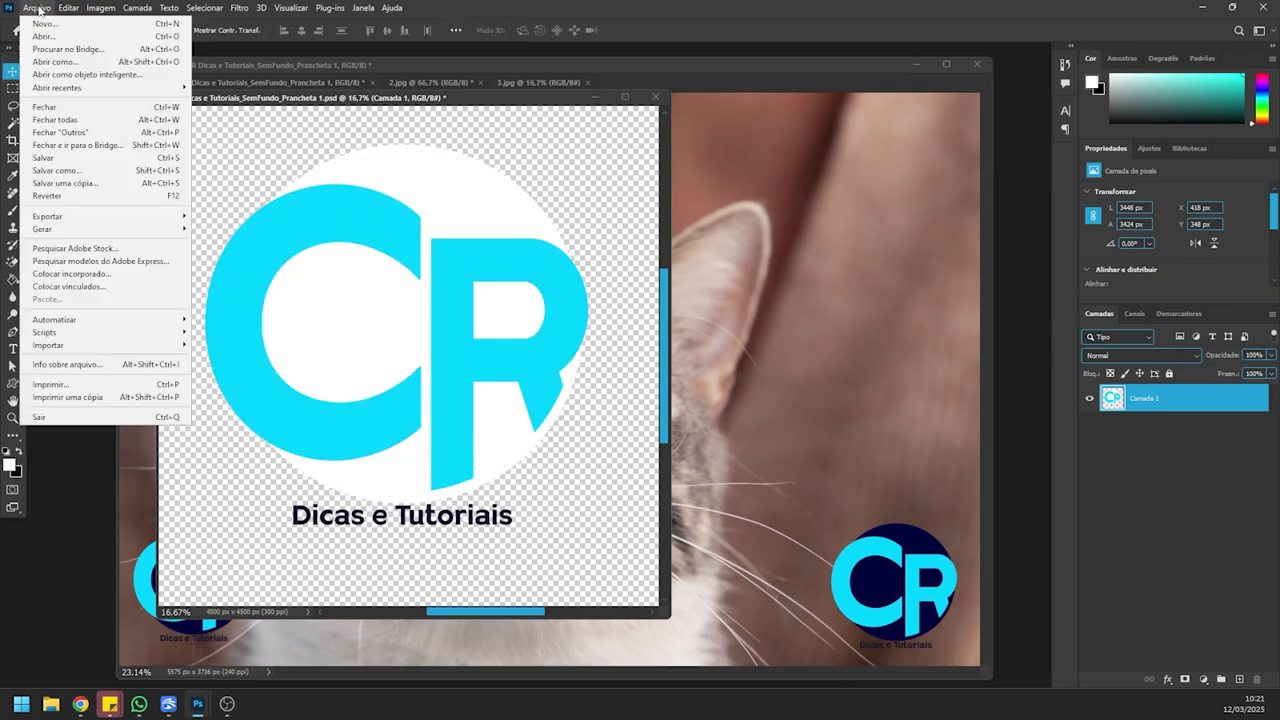
{"action": "left_click", "coordinate": [52, 165]}
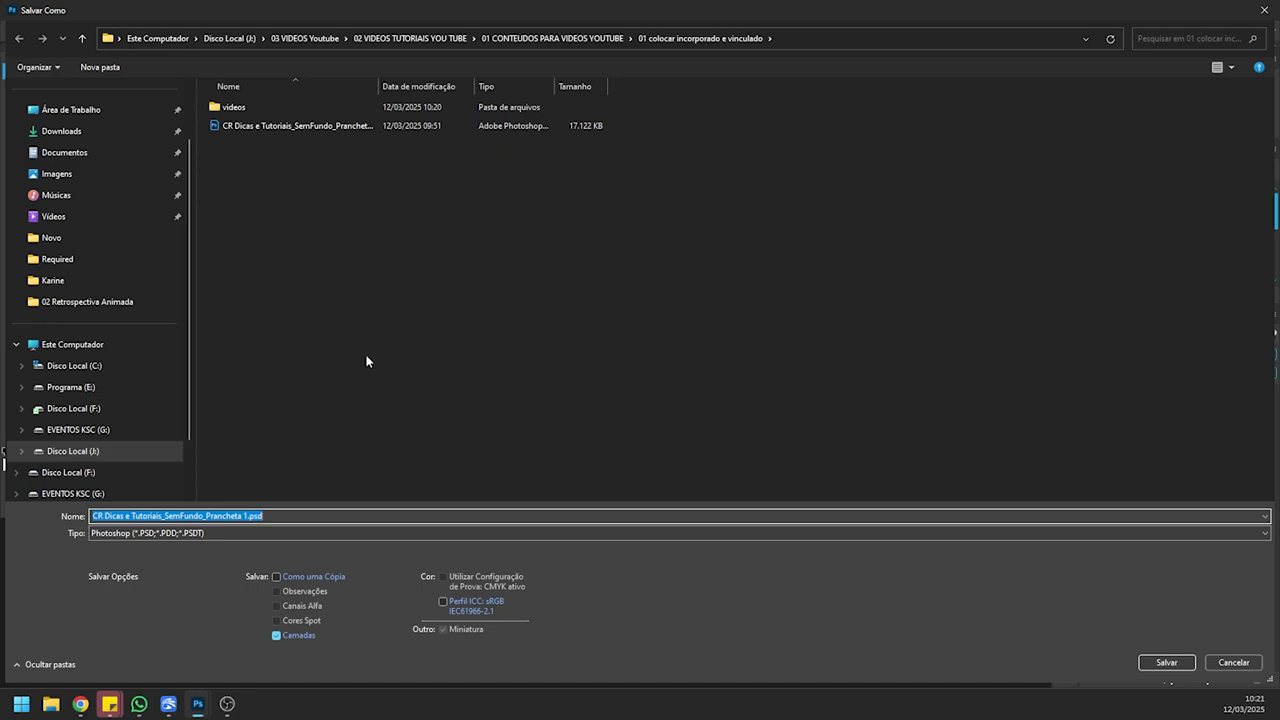
{"action": "left_click", "coordinate": [1167, 663]}
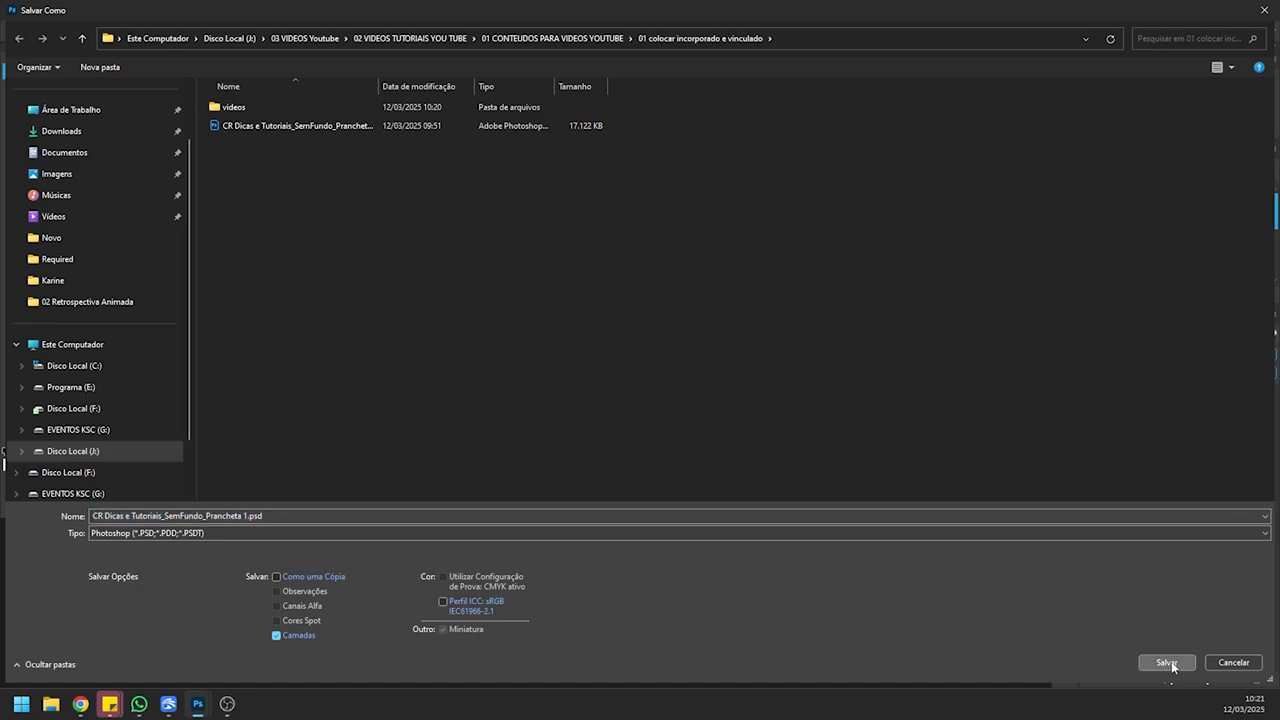
{"action": "left_click", "coordinate": [688, 352]}
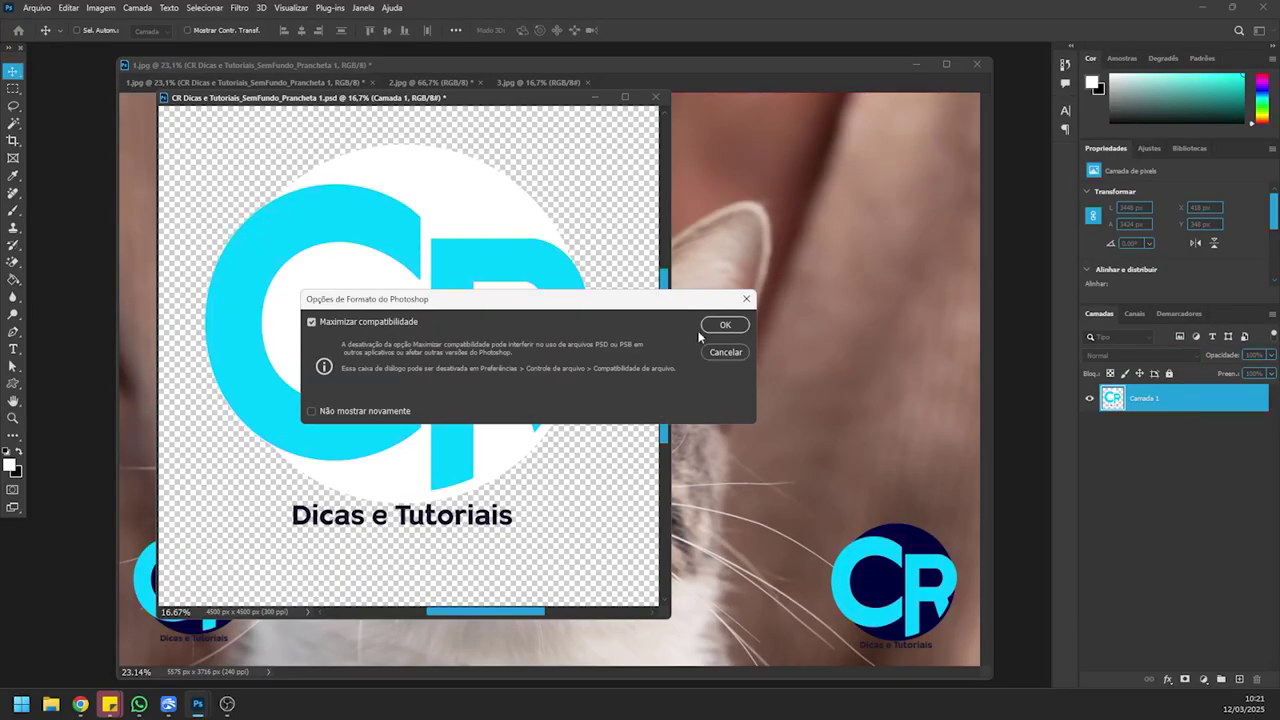
{"action": "left_click", "coordinate": [718, 328]}
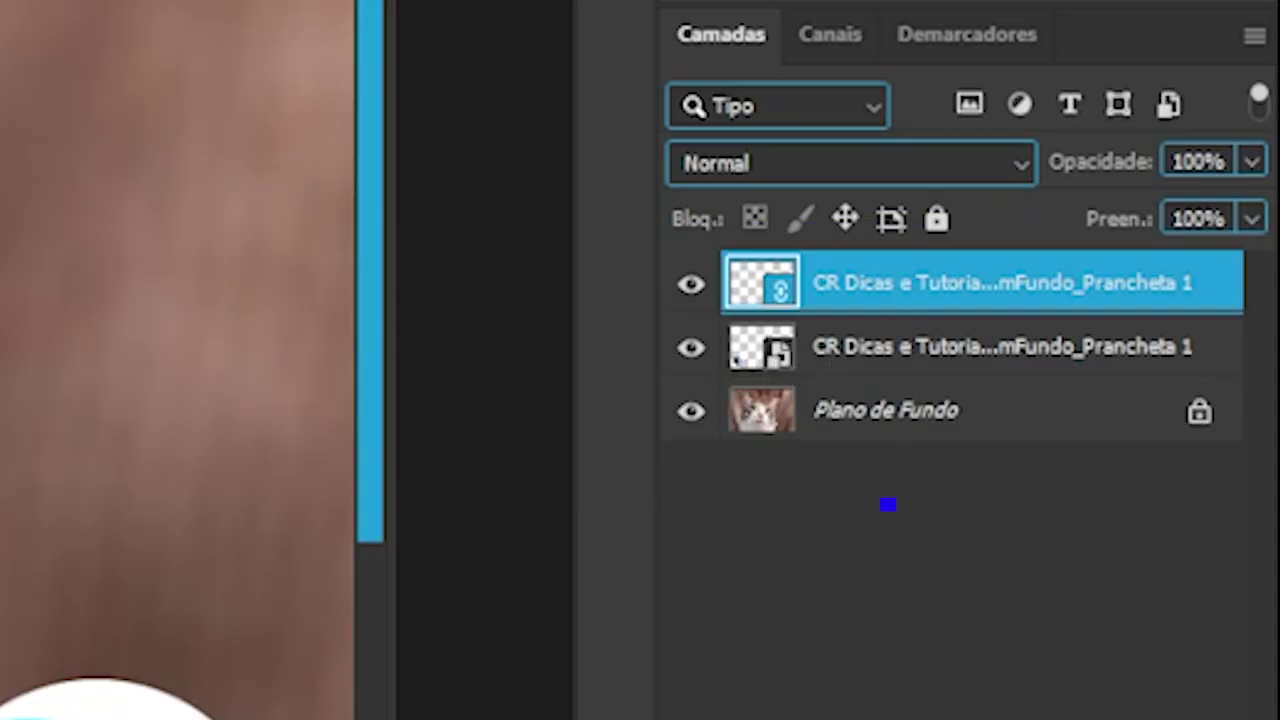
Step: Select the embedded and the linked logo layers in 1.jpg in turn to compare how each one behaves
{"action": "left_click", "coordinate": [845, 358]}
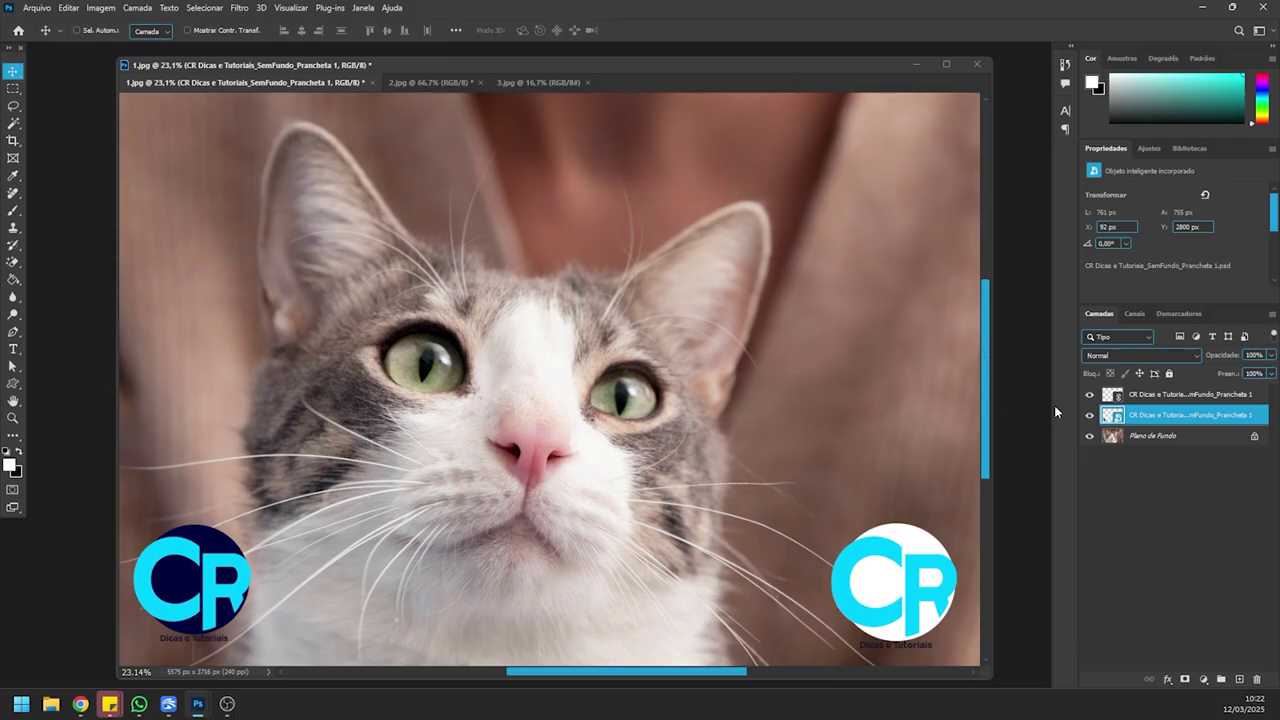
{"action": "left_click", "coordinate": [1144, 396]}
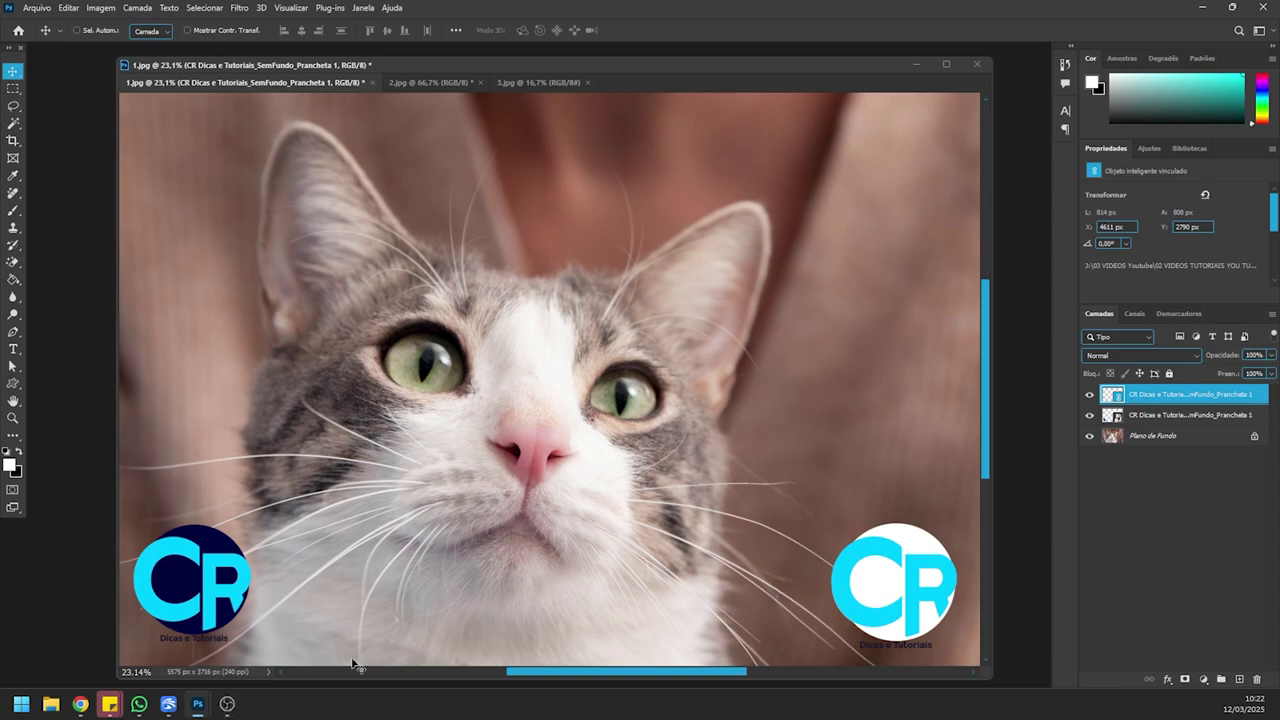
Step: Return to the source logo document and undo the white fill of its circle
{"action": "mouse_move", "coordinate": [200, 706]}
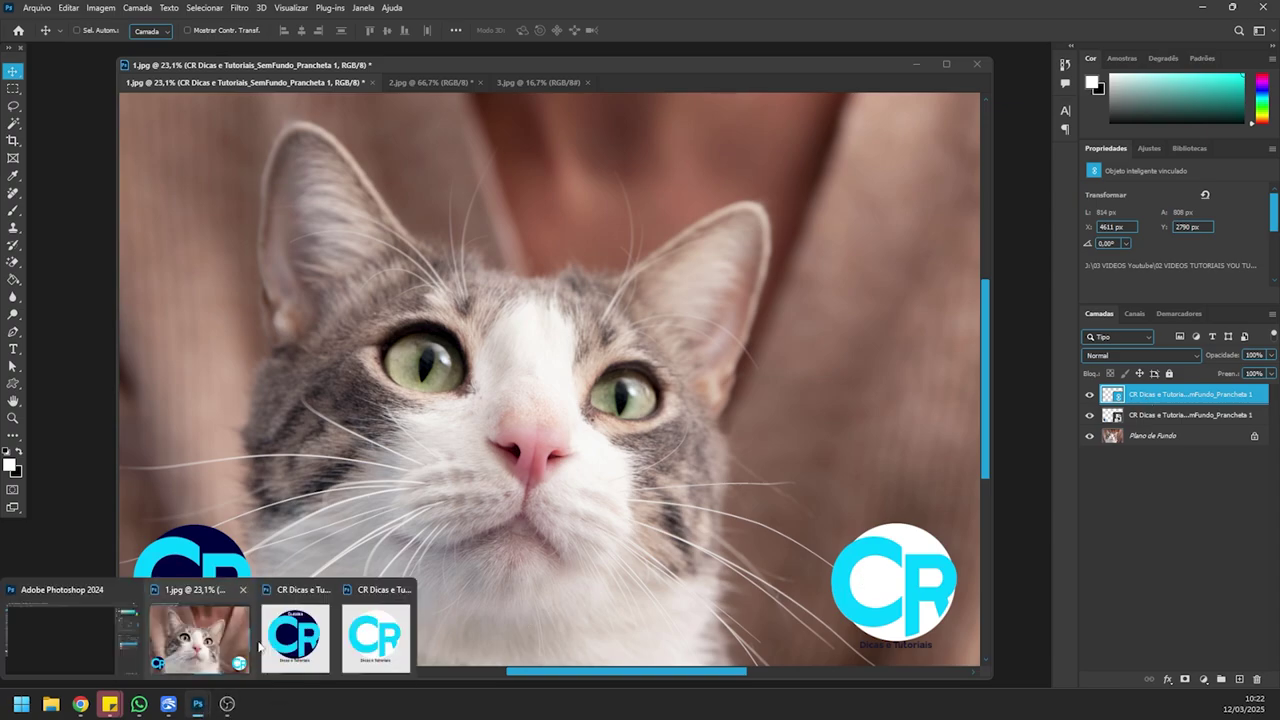
{"action": "left_click", "coordinate": [369, 631]}
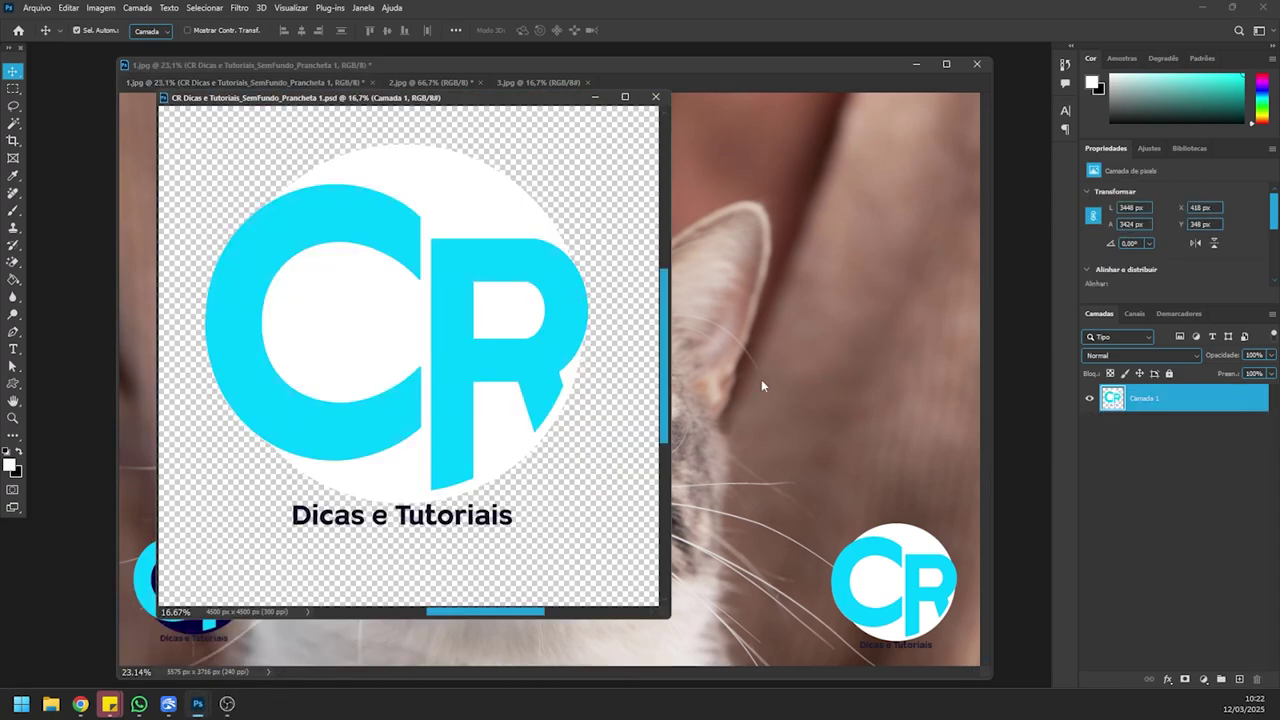
{"action": "key", "text": "ctrl+z"}
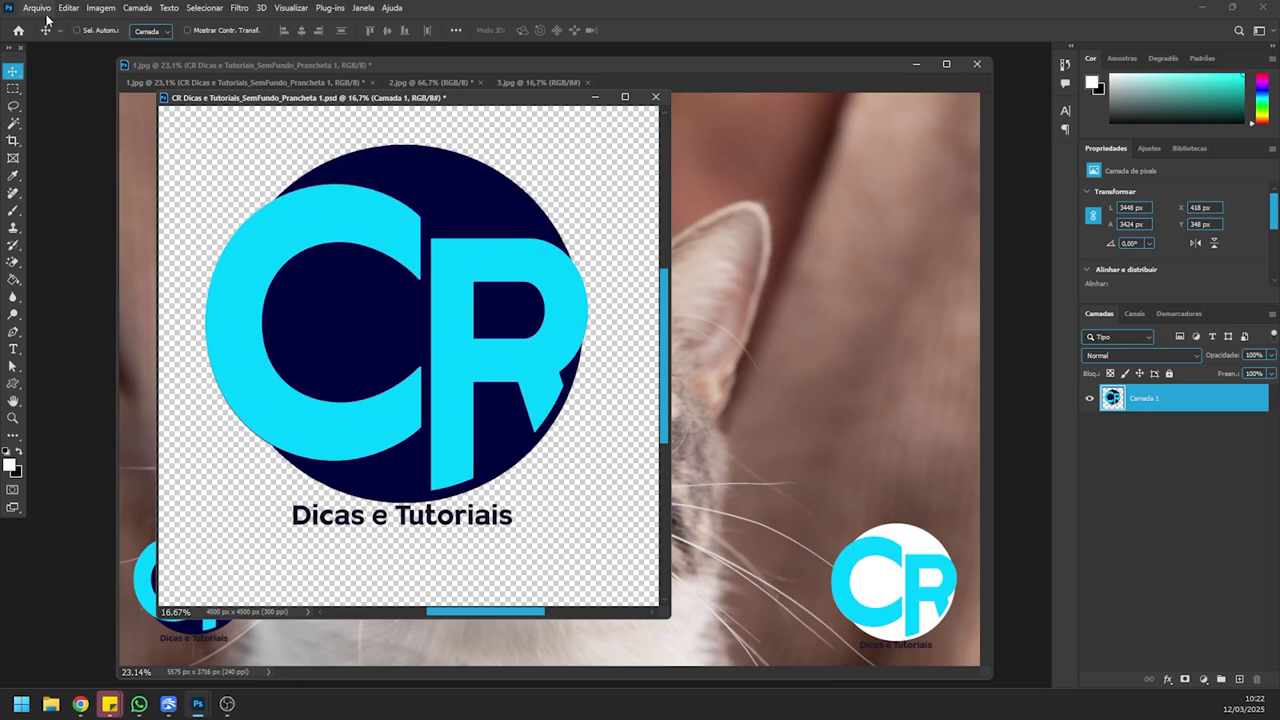
Step: Save the restored logo over CR Dicas e Tutoriais_SemFundo_Prancheta 1.psd with maximized compatibility and close the document
{"action": "left_click", "coordinate": [37, 8]}
{"action": "left_click", "coordinate": [47, 165]}
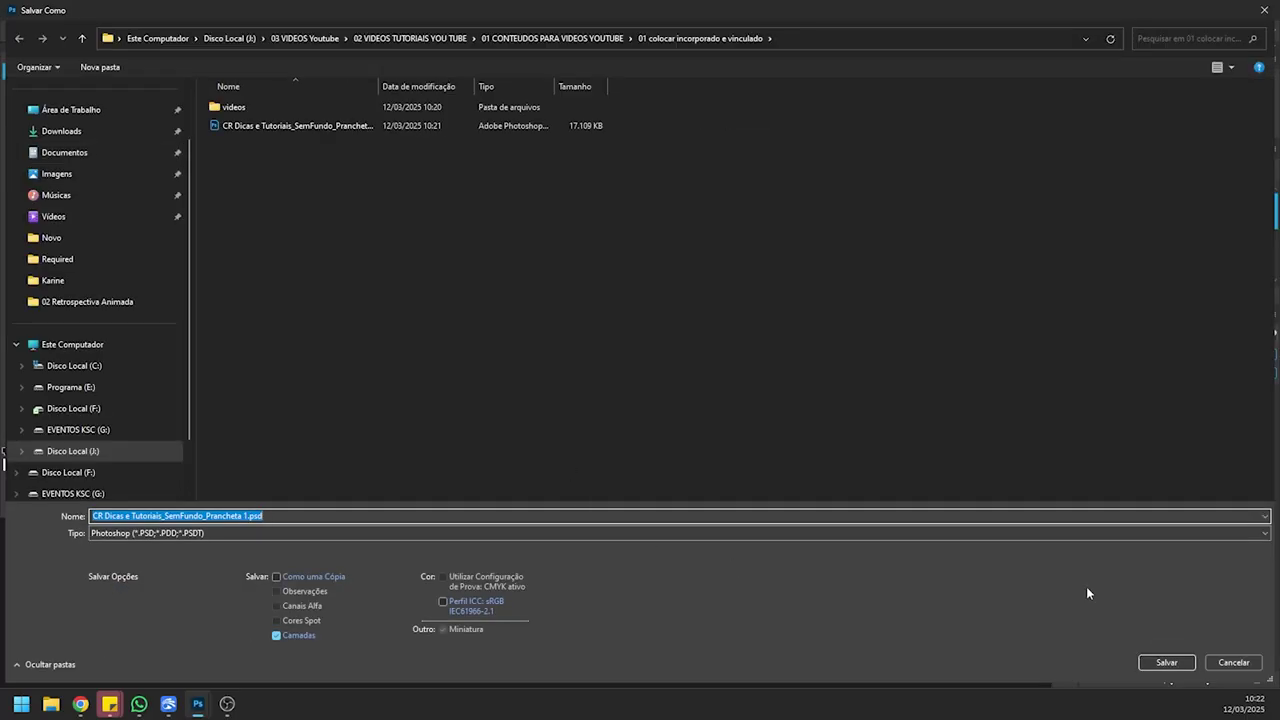
{"action": "left_click", "coordinate": [1166, 662]}
{"action": "left_click", "coordinate": [680, 349]}
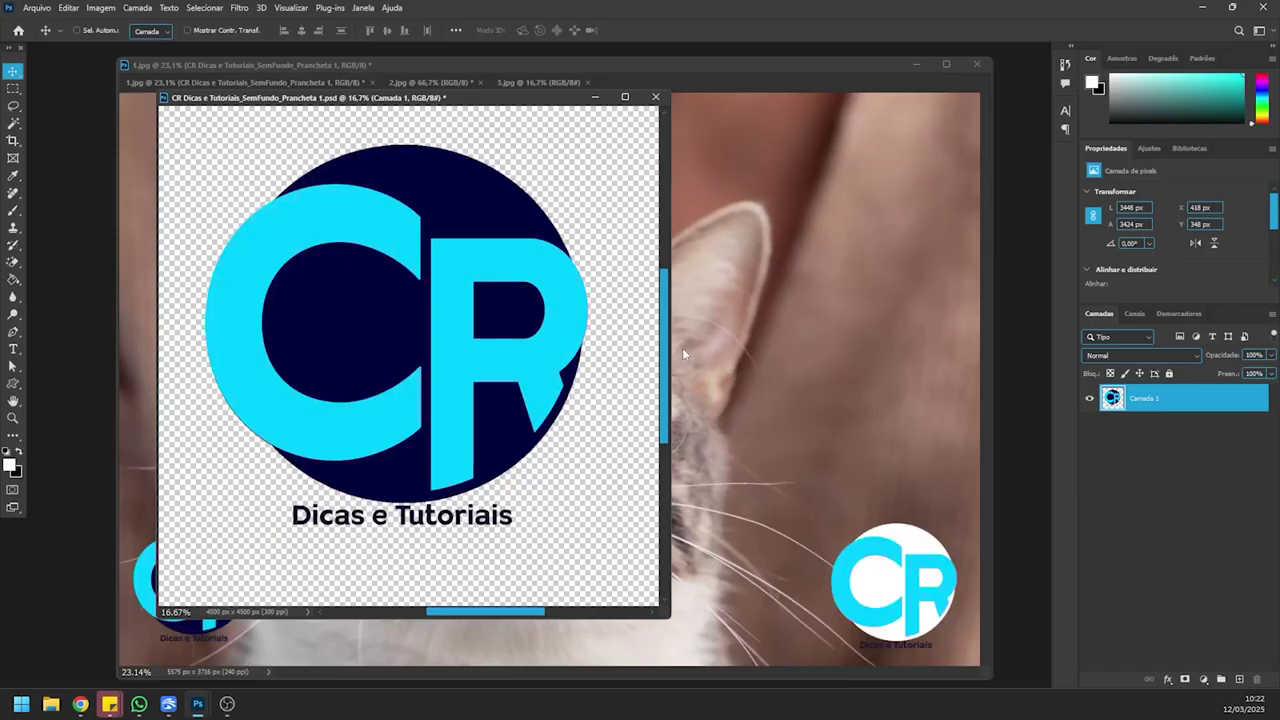
{"action": "left_click", "coordinate": [735, 326]}
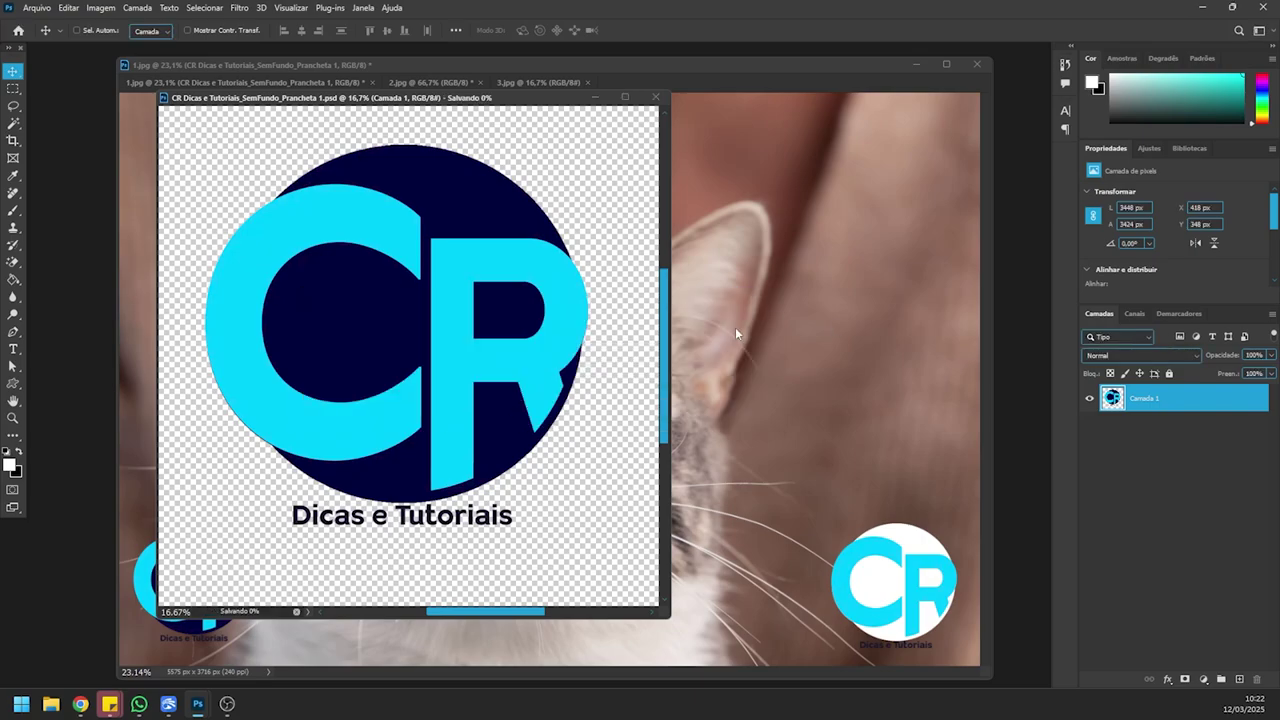
{"action": "left_click", "coordinate": [655, 97]}
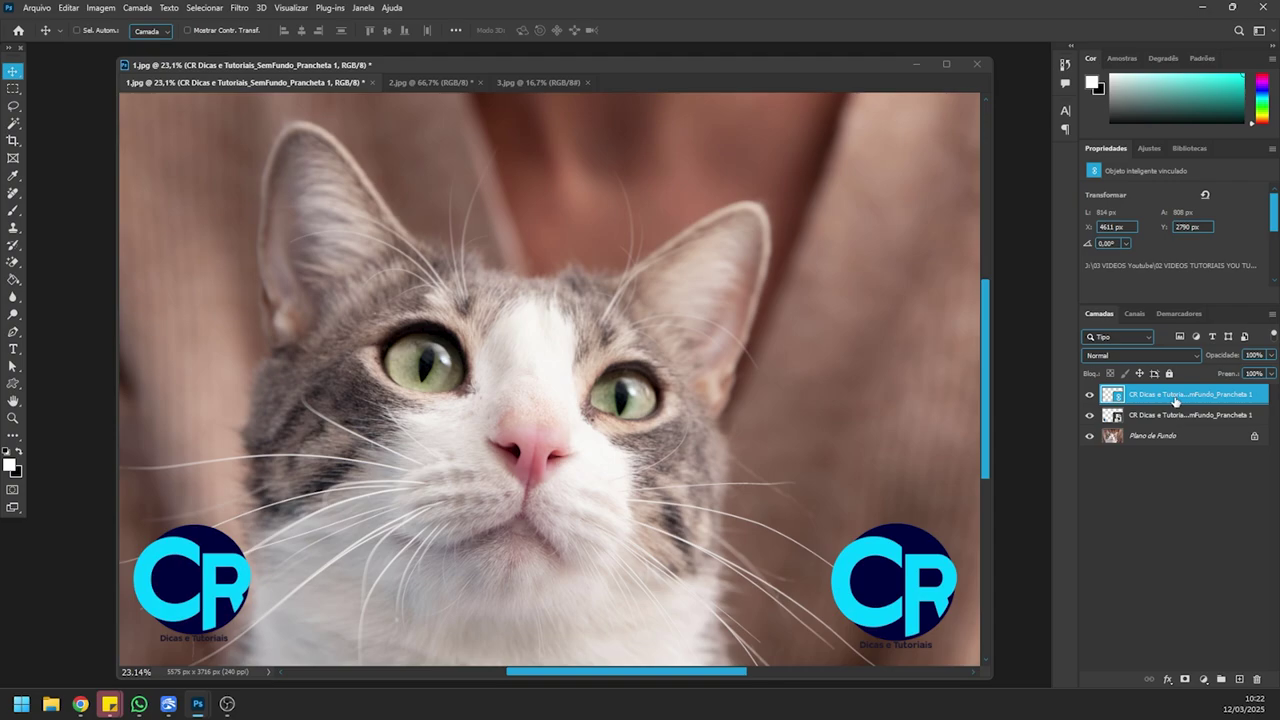
Step: Delete both logo layers from 1.jpg, leaving only the background photo
{"action": "key", "text": "Delete"}
{"action": "key", "text": "Delete"}
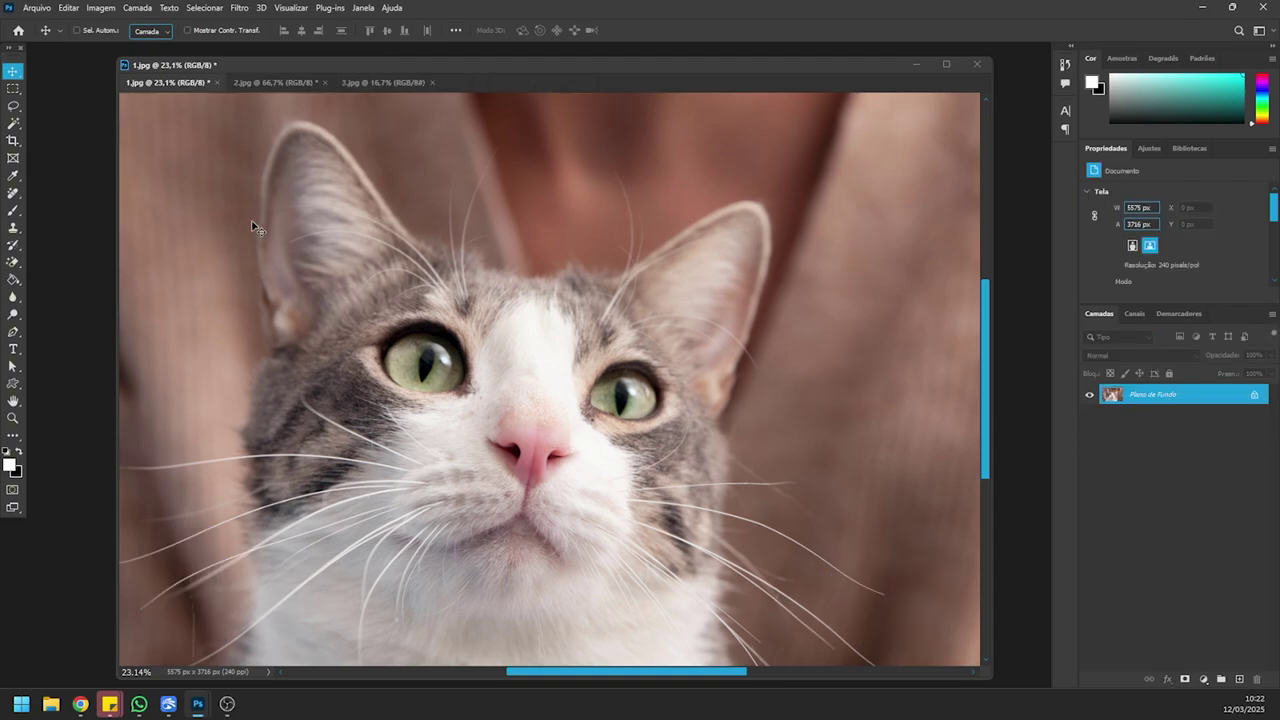
Step: Place CR Dicas e Tutoriais_SemFundo_Prancheta 1.psd in 1.jpg as a linked object, about 735 × 730 px, in the photo's lower-right corner
{"action": "left_click", "coordinate": [37, 8]}
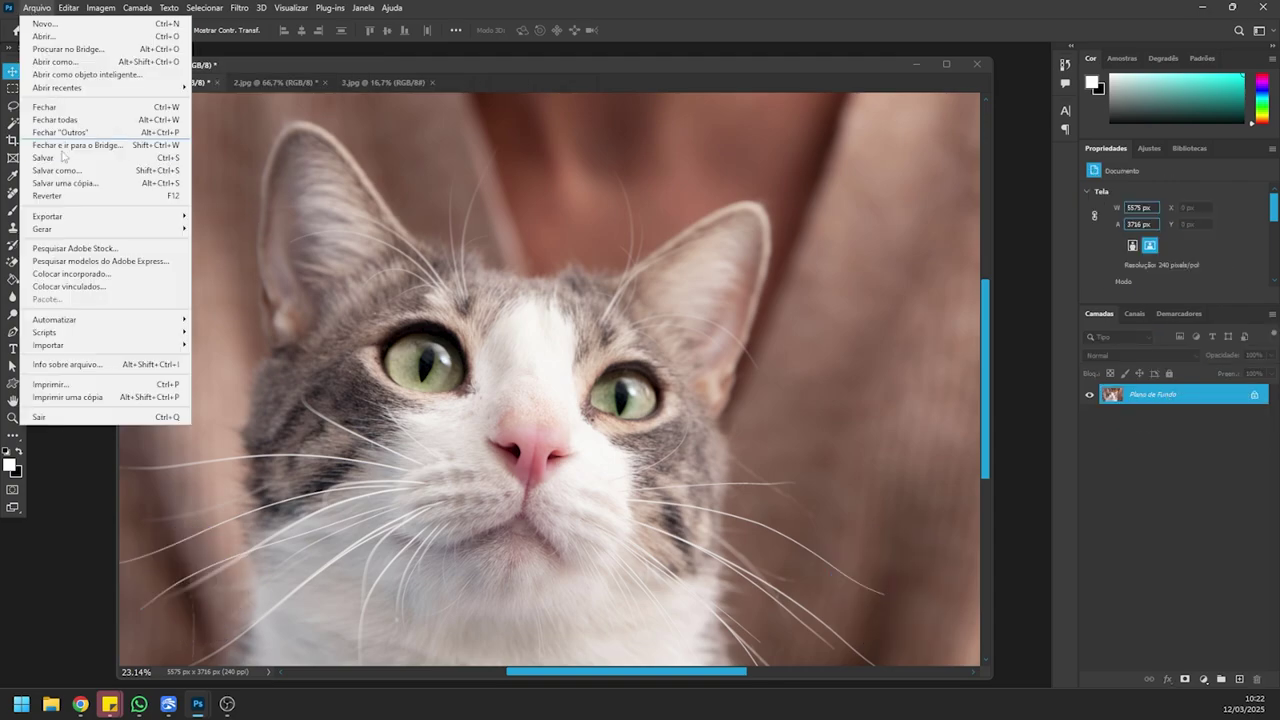
{"action": "left_click", "coordinate": [84, 287]}
{"action": "left_click", "coordinate": [637, 125]}
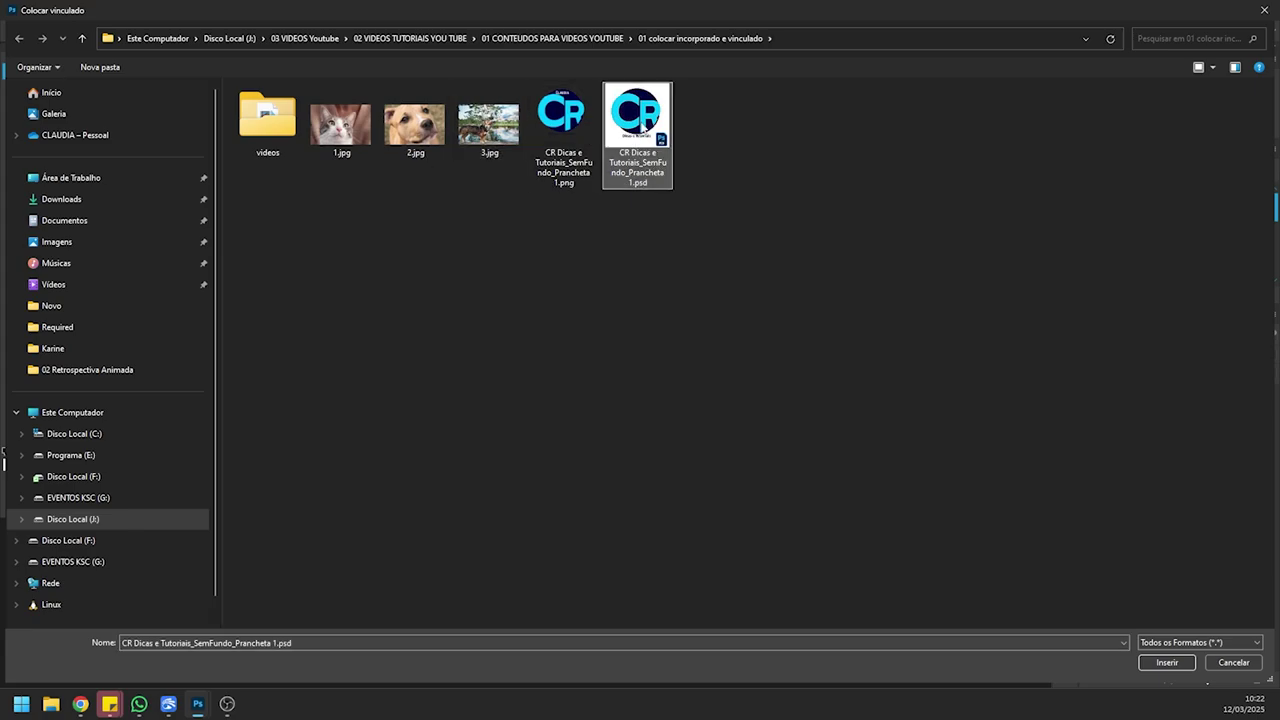
{"action": "left_click", "coordinate": [1160, 662]}
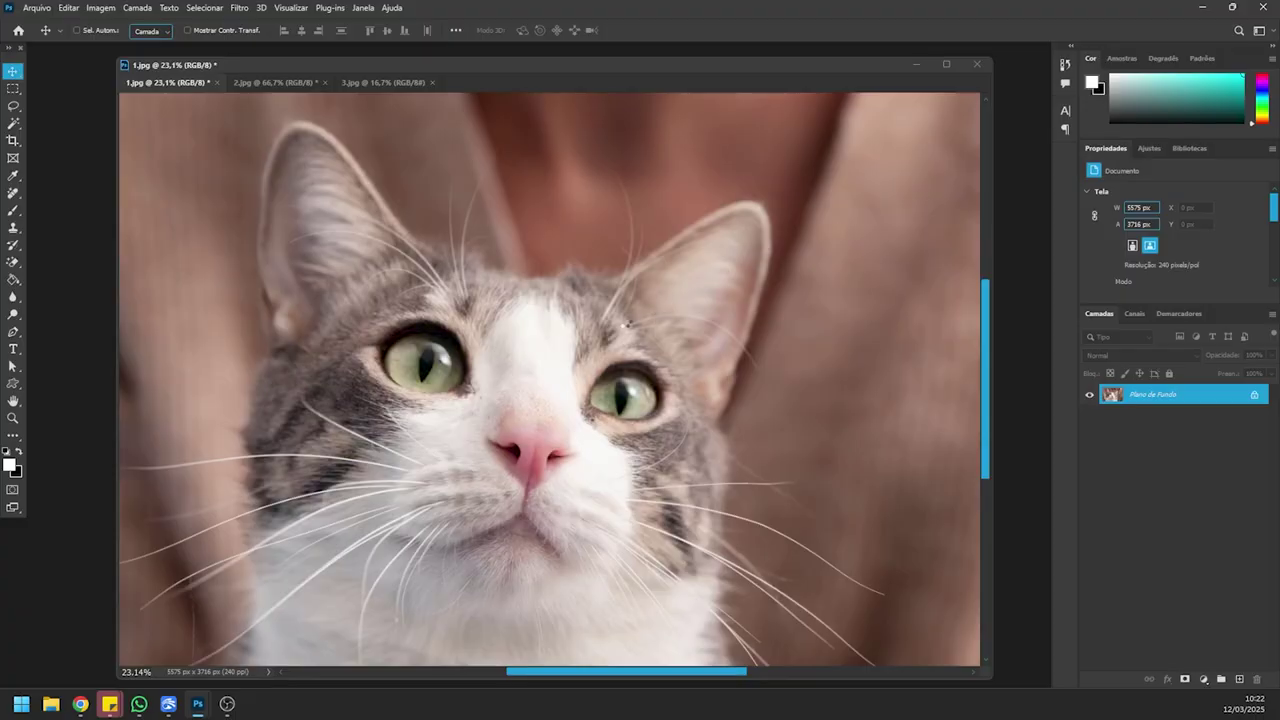
{"action": "left_click_drag", "start_coordinate": [265, 102], "coordinate": [903, 578]}
{"action": "key", "text": "Return"}
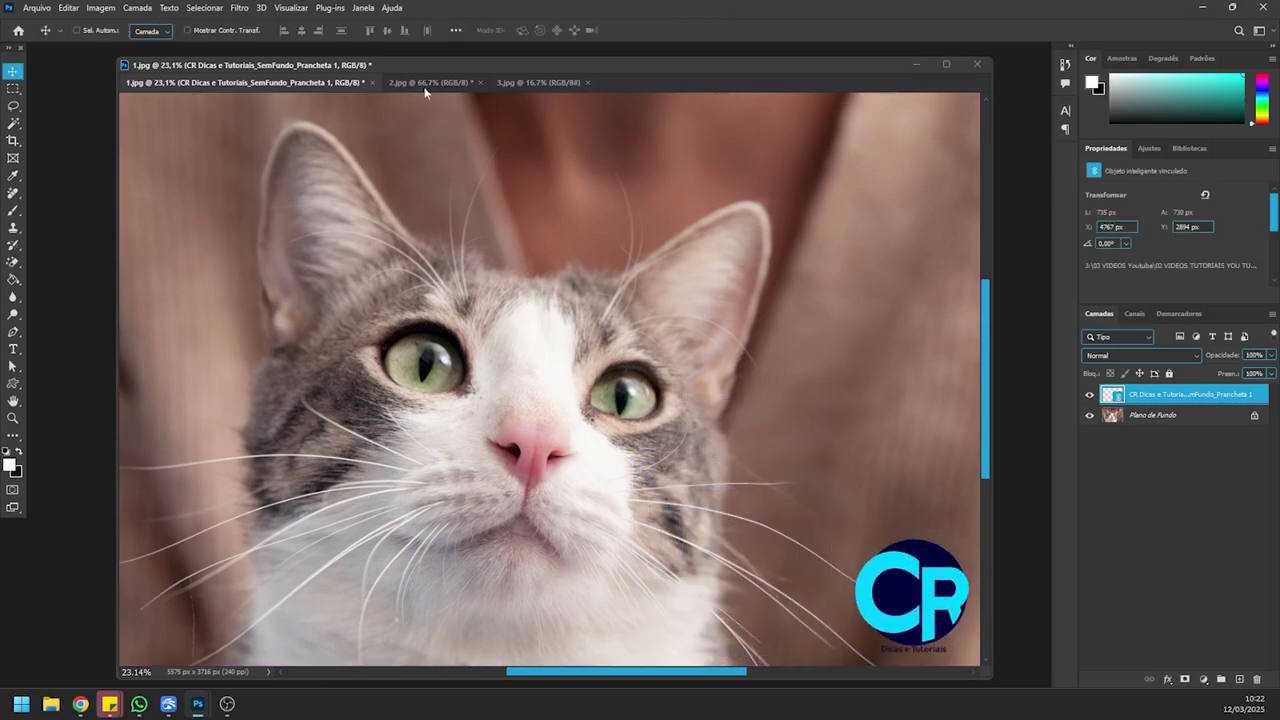
Step: Place CR Dicas e Tutoriais_SemFundo_Prancheta 1.psd in 2.jpg as a linked object, about 177 × 176 px, at the lower right of the dog's face
{"action": "left_click", "coordinate": [420, 82]}
{"action": "left_click", "coordinate": [37, 7]}
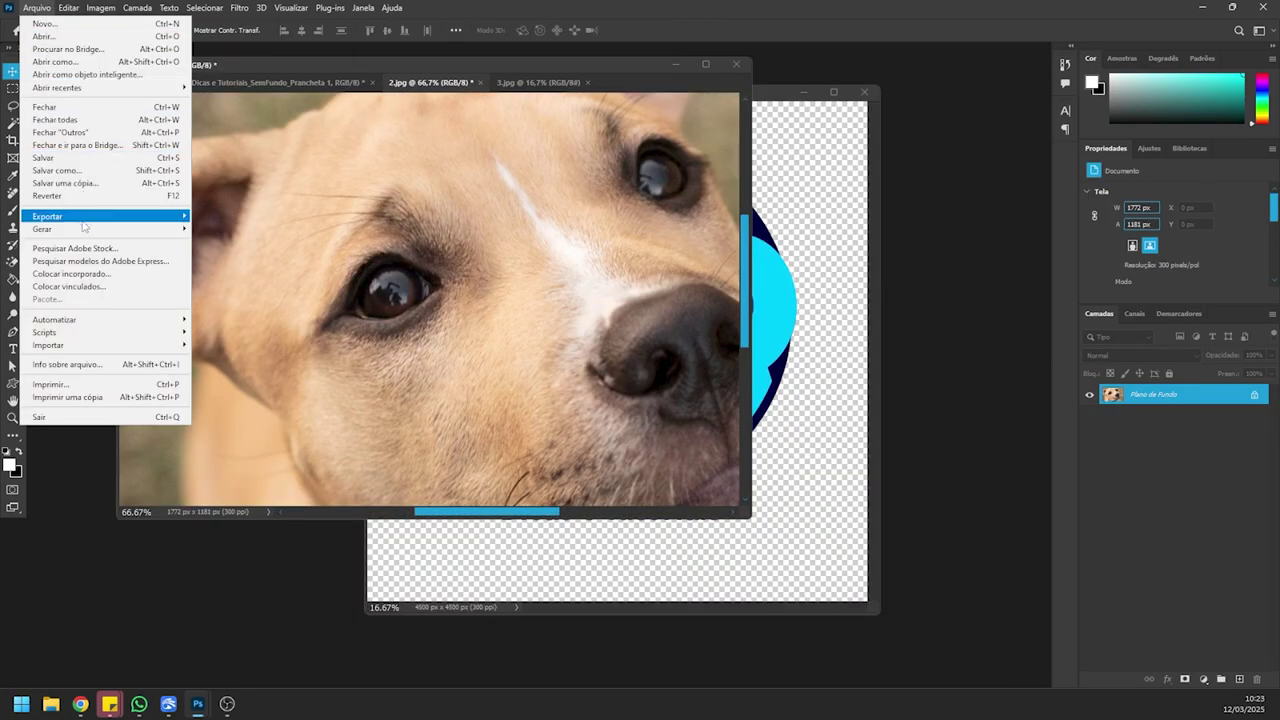
{"action": "left_click", "coordinate": [86, 286]}
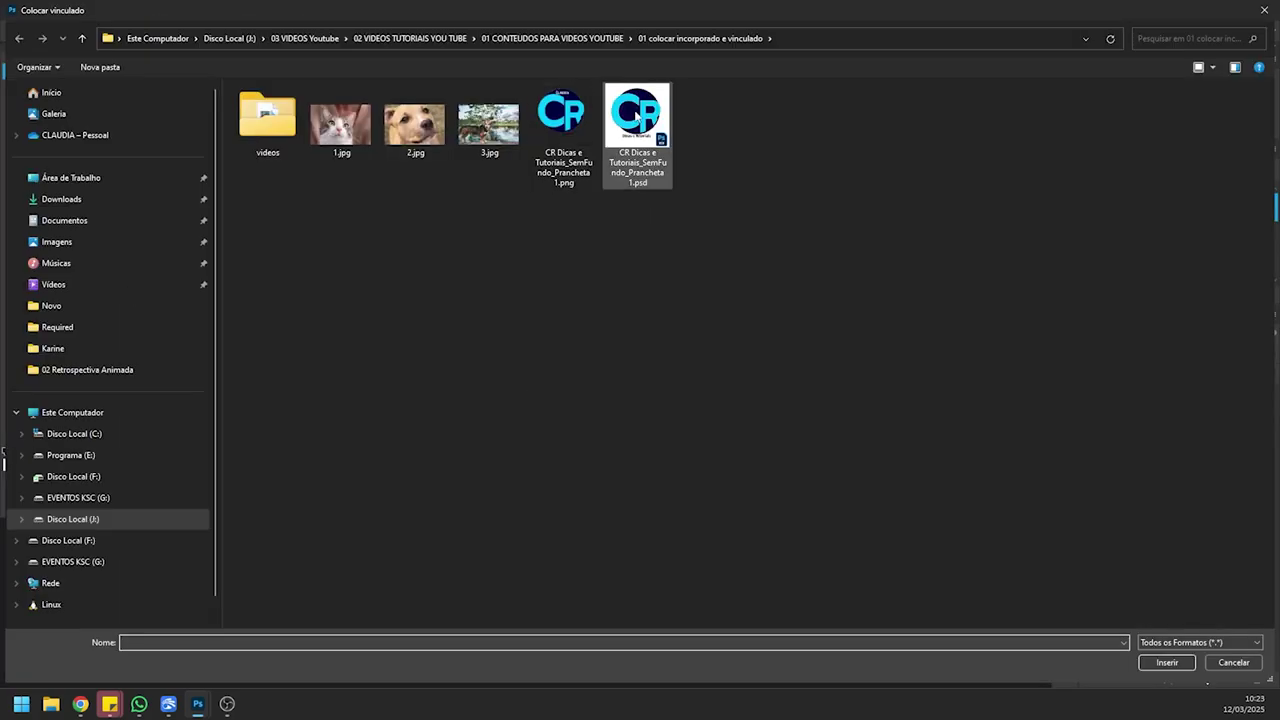
{"action": "double_click", "coordinate": [636, 115]}
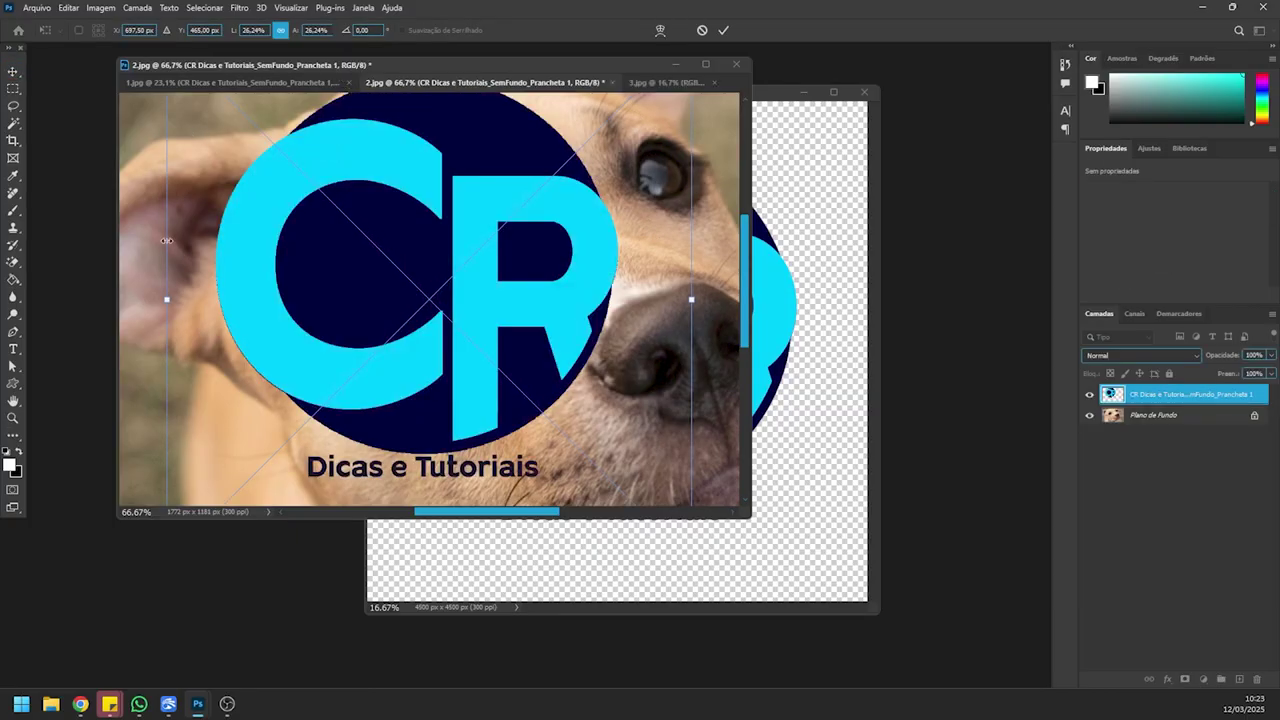
{"action": "left_click_drag", "start_coordinate": [168, 299], "coordinate": [688, 452]}
{"action": "key", "text": "Return"}
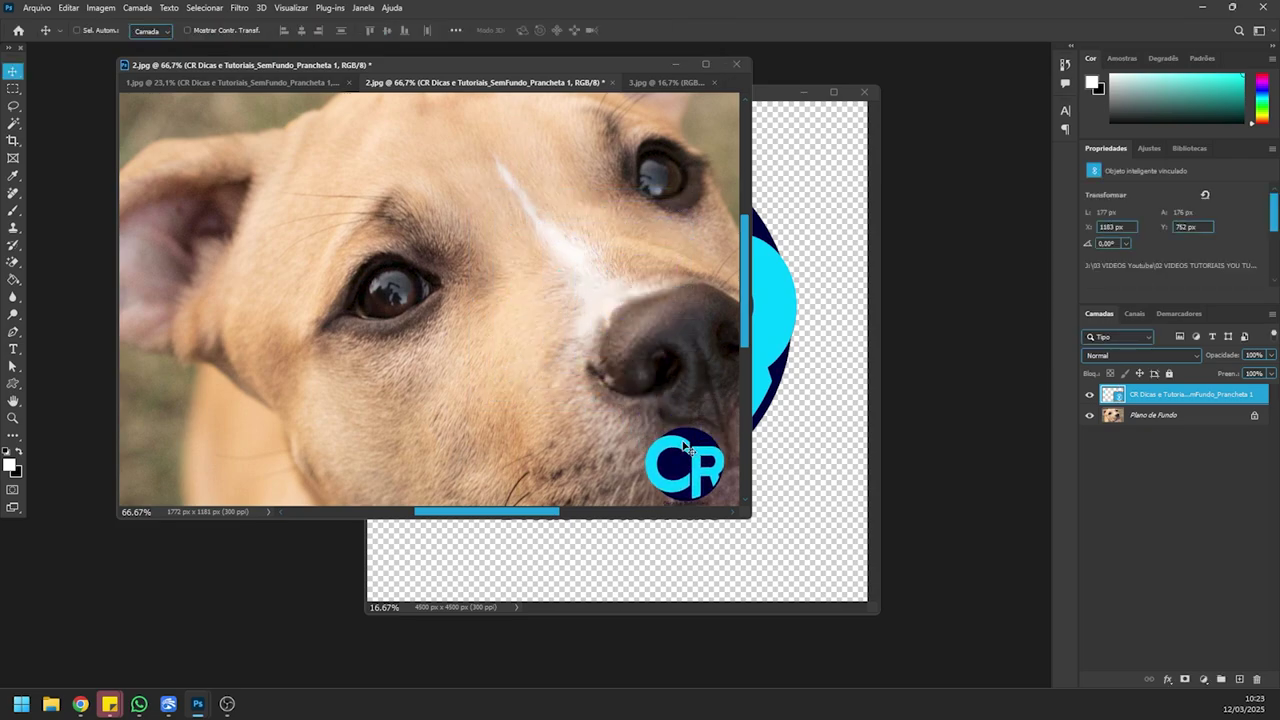
Step: Copy the linked logo from 2.jpg into 3.jpg, enlarge it to about 769 × 763 px and position it in the photo's lower-right corner
{"action": "left_click_drag", "start_coordinate": [648, 108], "coordinate": [618, 204]}
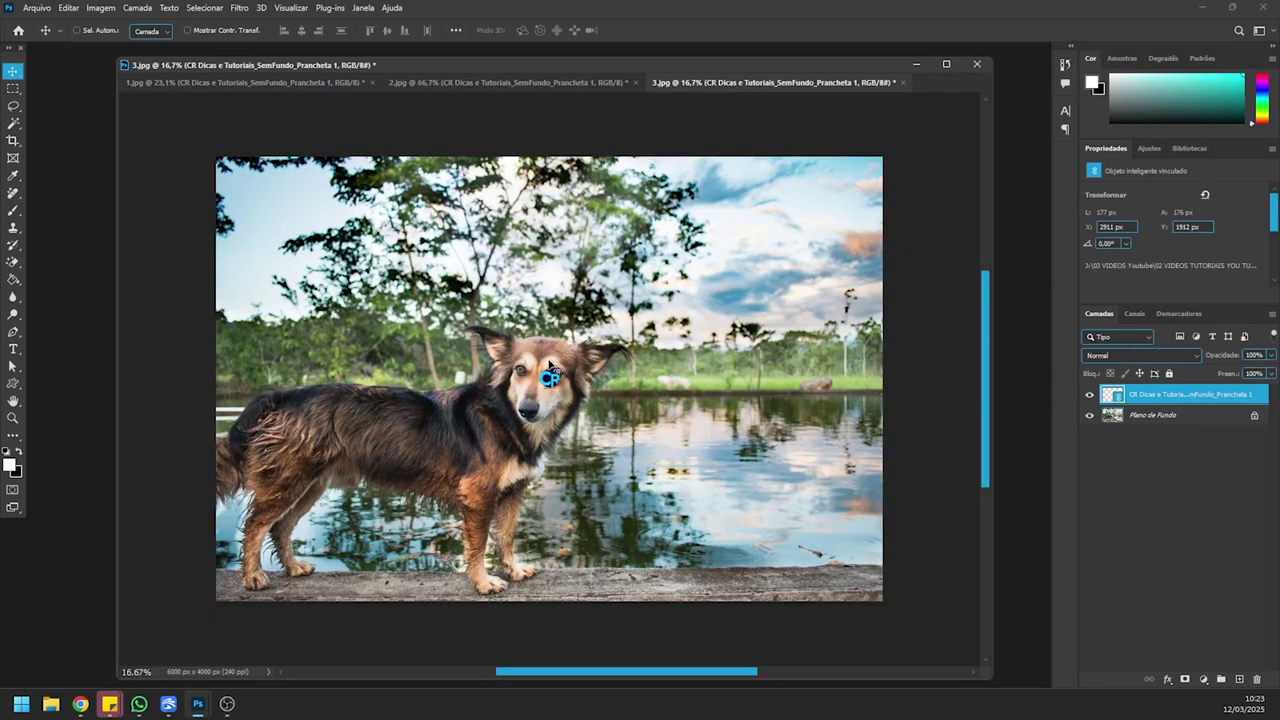
{"action": "key", "text": "ctrl+t"}
{"action": "left_click_drag", "start_coordinate": [540, 366], "coordinate": [451, 281]}
{"action": "left_click_drag", "start_coordinate": [489, 324], "coordinate": [806, 531]}
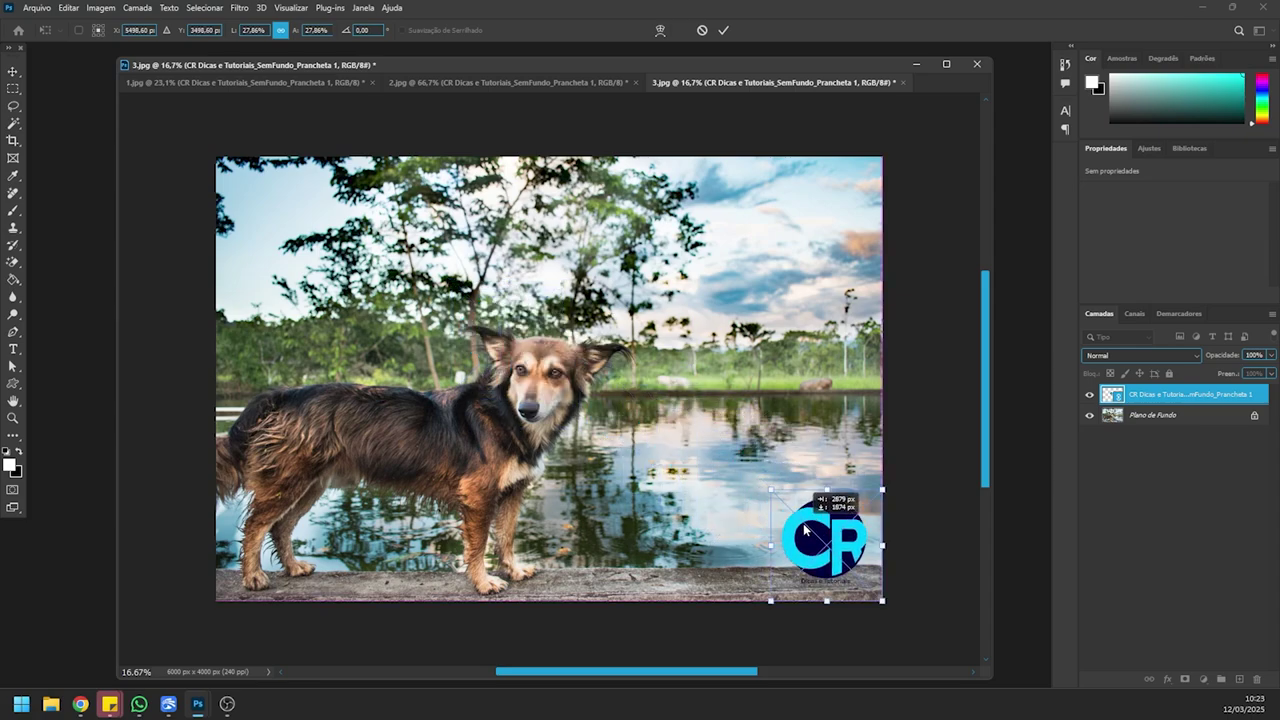
{"action": "key", "text": "Return"}
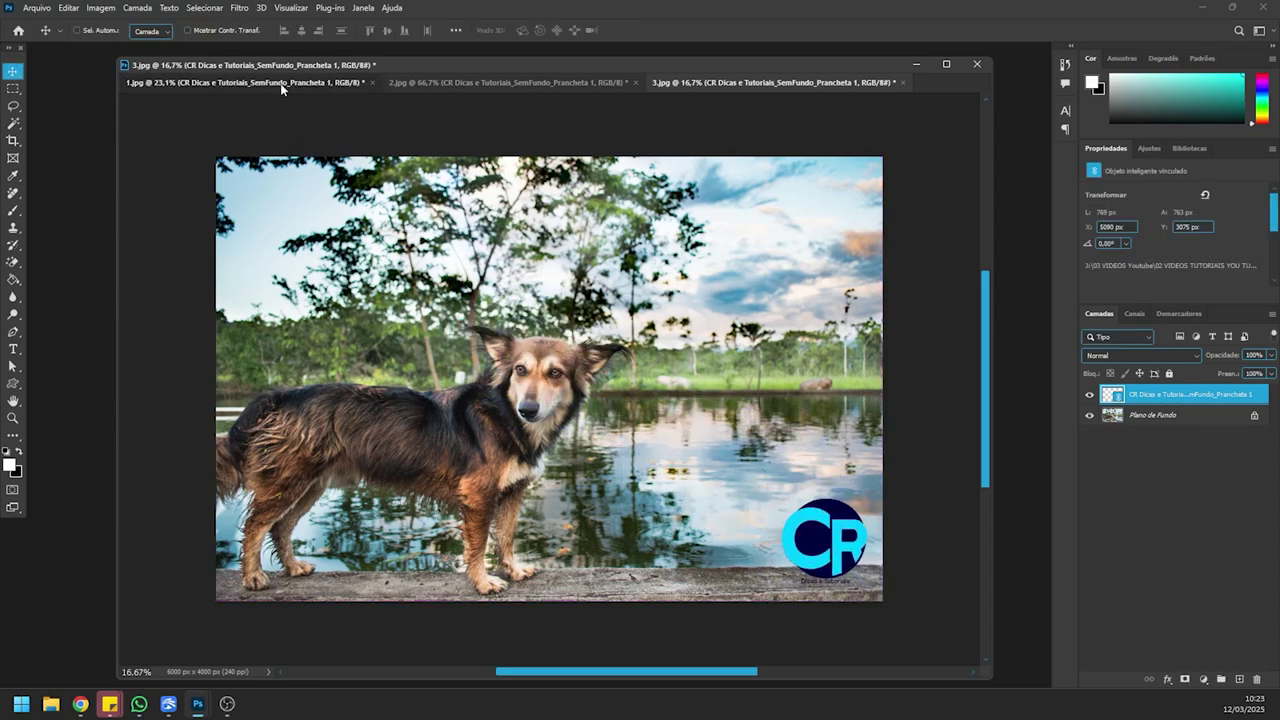
Step: Return to 1.jpg and open the source file CR Dicas e Tutoriais_SemFundo_Prancheta 1.psd
{"action": "left_click", "coordinate": [280, 83]}
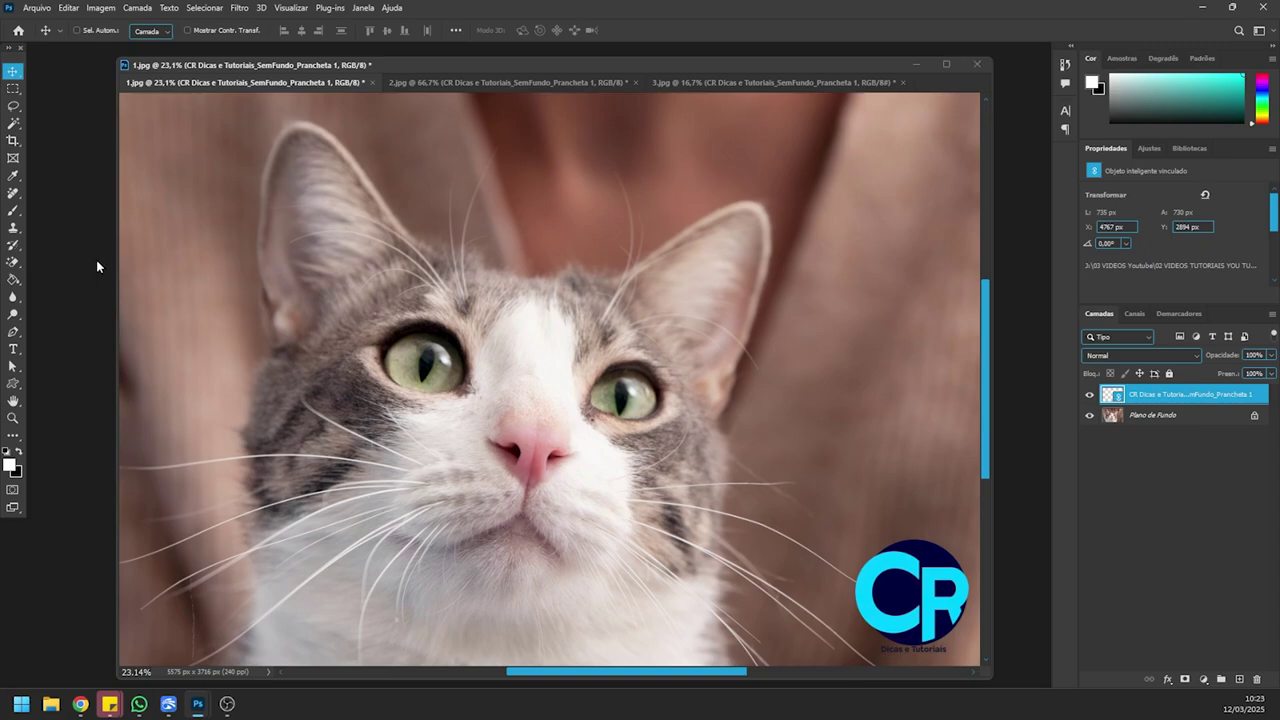
{"action": "key", "text": "ctrl+o"}
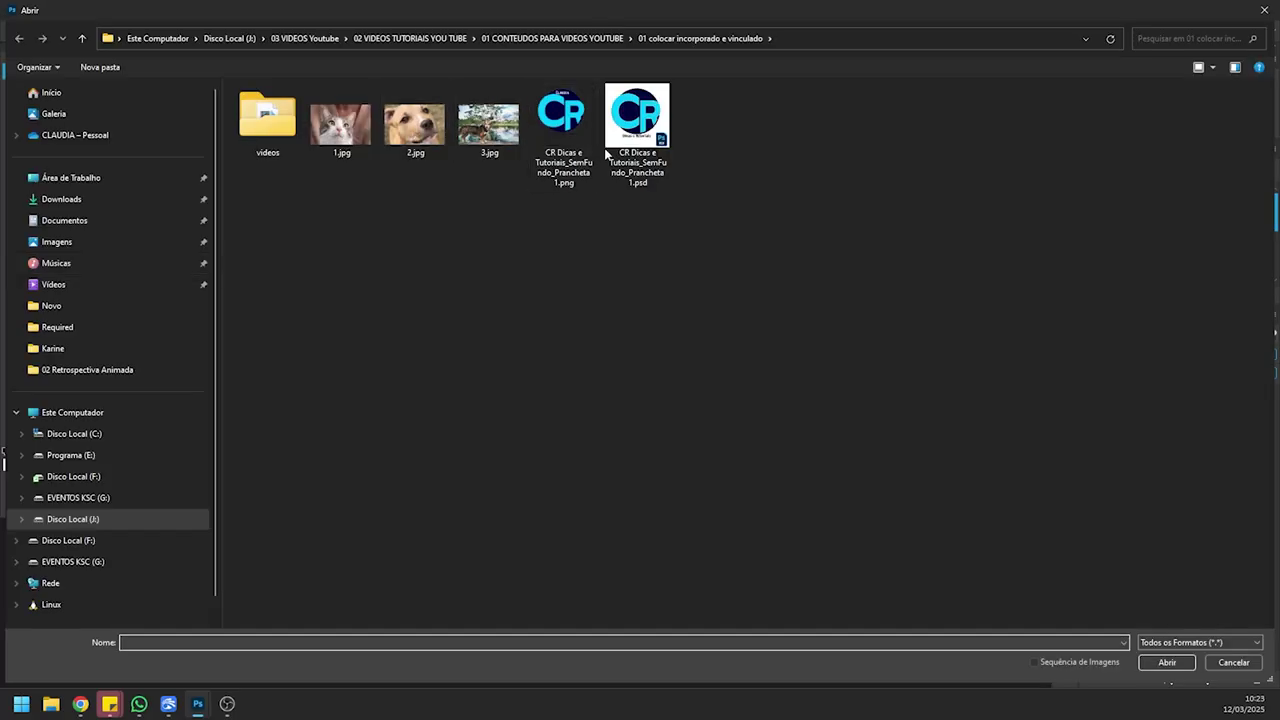
{"action": "left_click", "coordinate": [637, 125]}
{"action": "left_click", "coordinate": [1168, 664]}
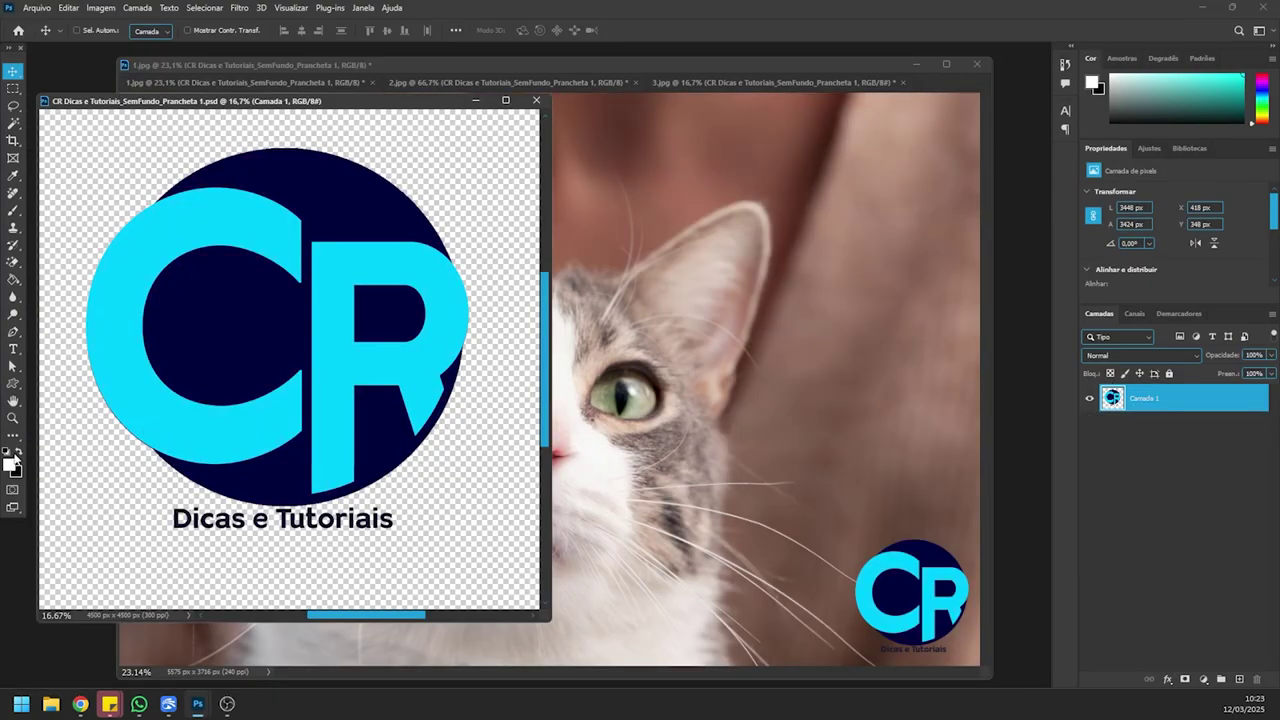
Step: Fill the logo's dark blue circle with white using the Paint Bucket and save the source PSD
{"action": "left_click", "coordinate": [13, 279]}
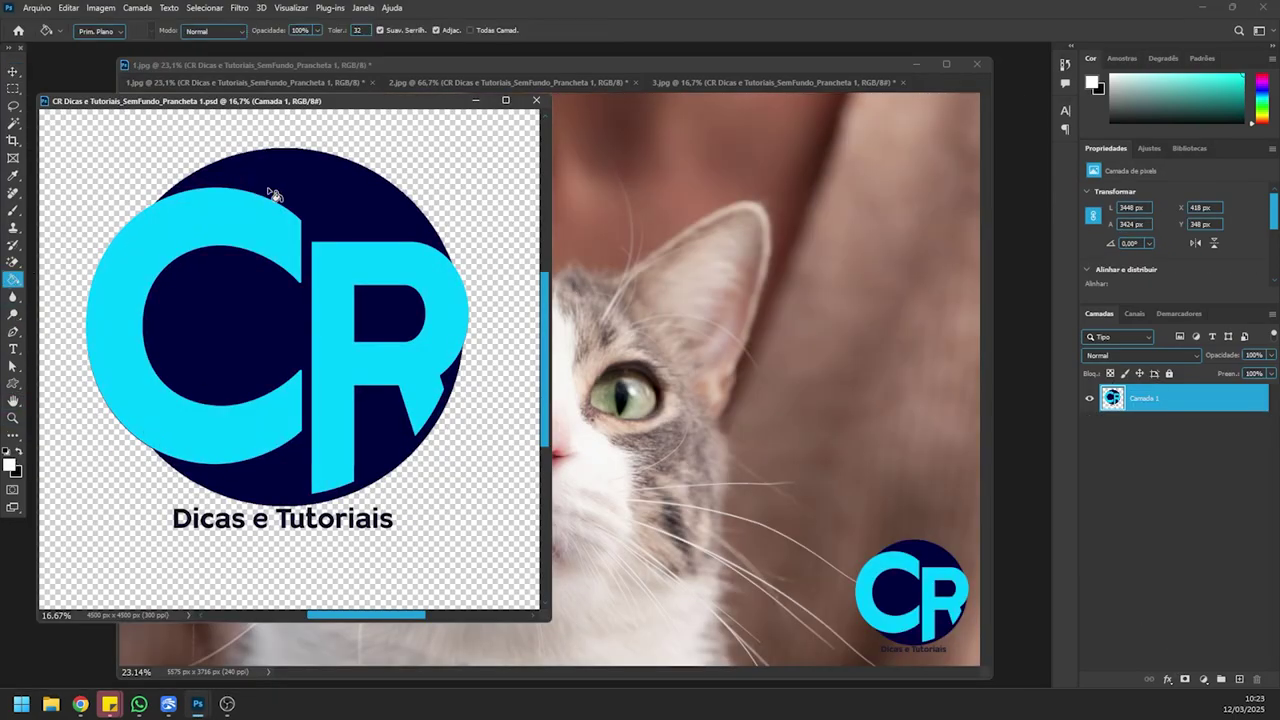
{"action": "left_click", "coordinate": [302, 200]}
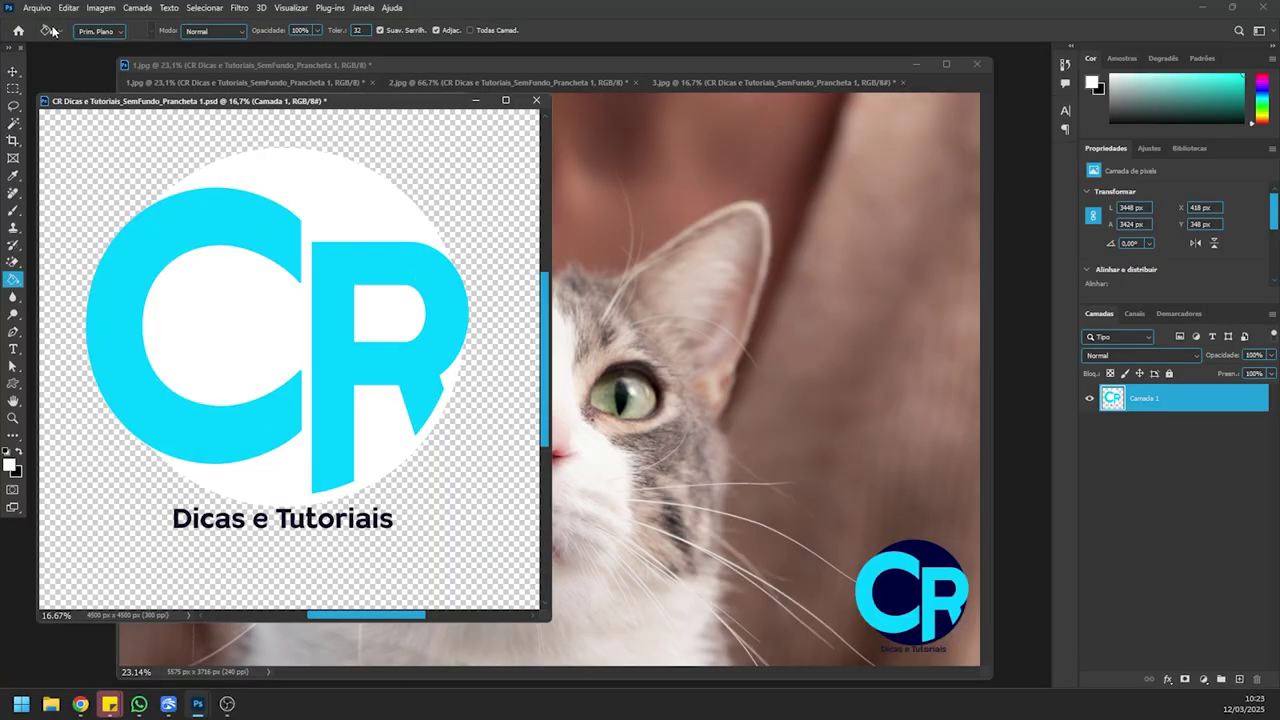
{"action": "left_click", "coordinate": [36, 7]}
{"action": "left_click", "coordinate": [83, 163]}
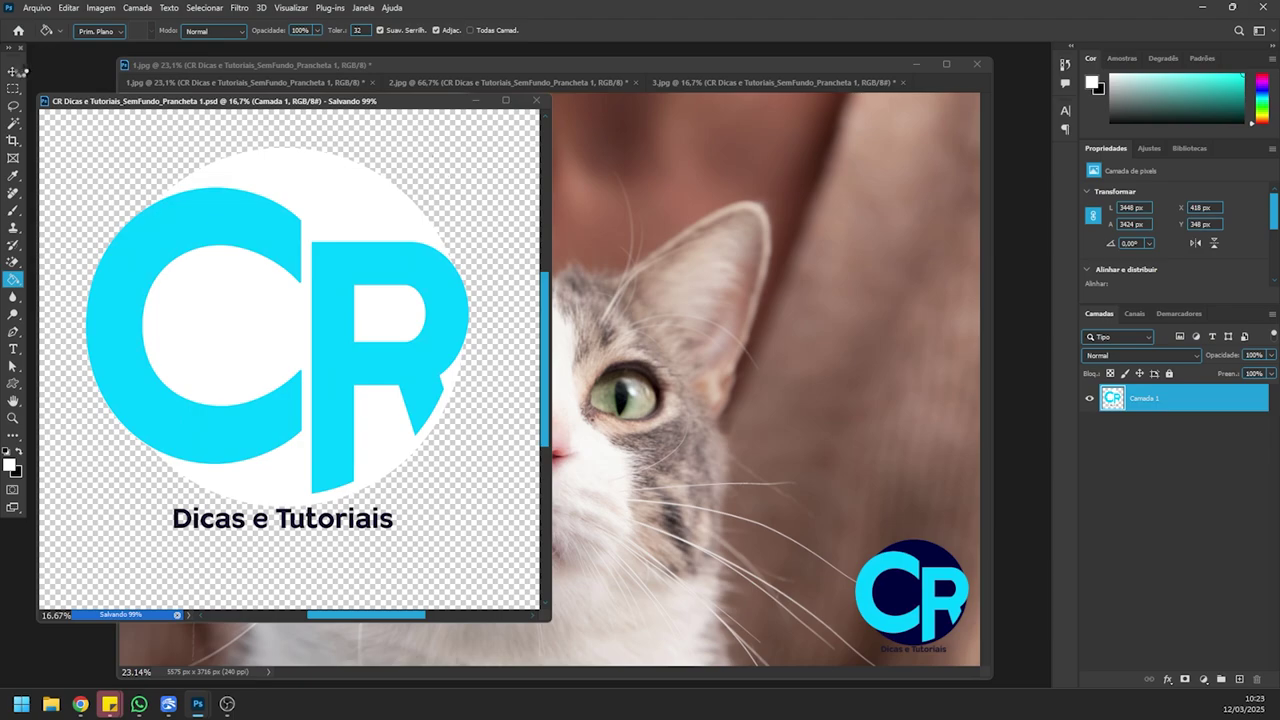
Step: Compare the linked logo in 1.jpg, 2.jpg and 3.jpg after the source file edit
{"action": "left_click", "coordinate": [408, 64]}
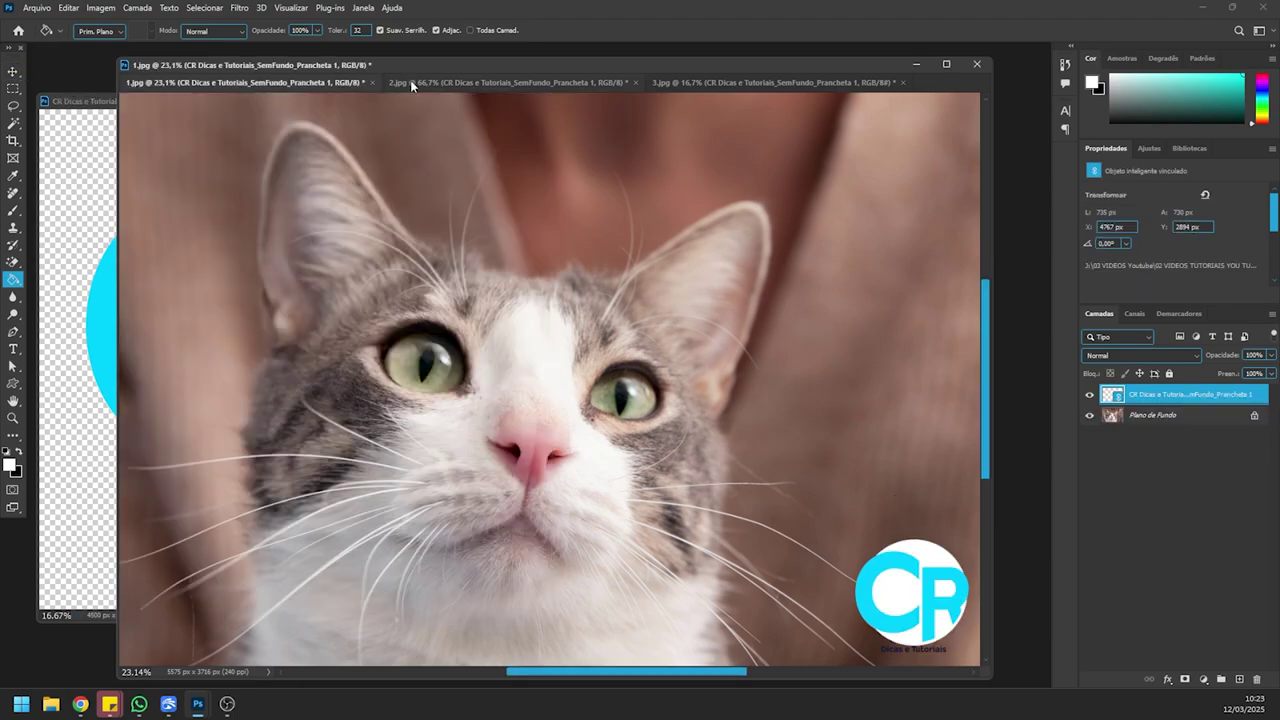
{"action": "left_click", "coordinate": [410, 82]}
{"action": "left_click", "coordinate": [620, 88]}
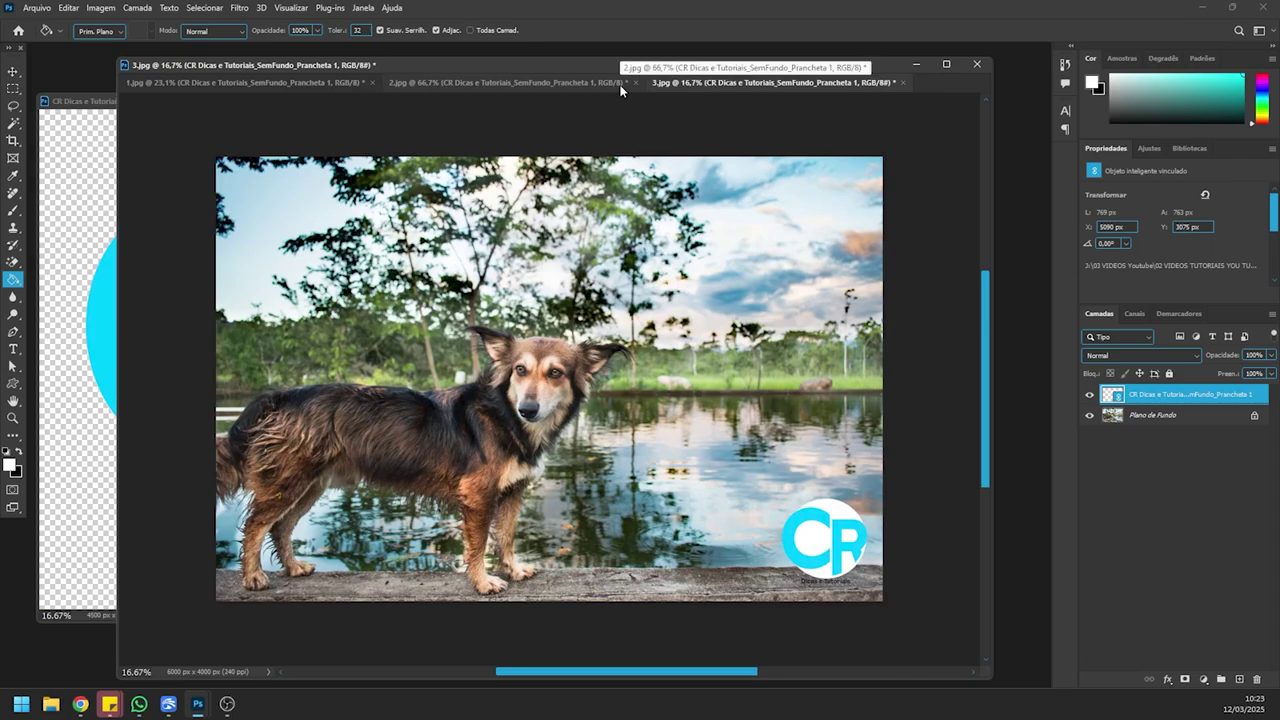
{"action": "left_click", "coordinate": [342, 83]}
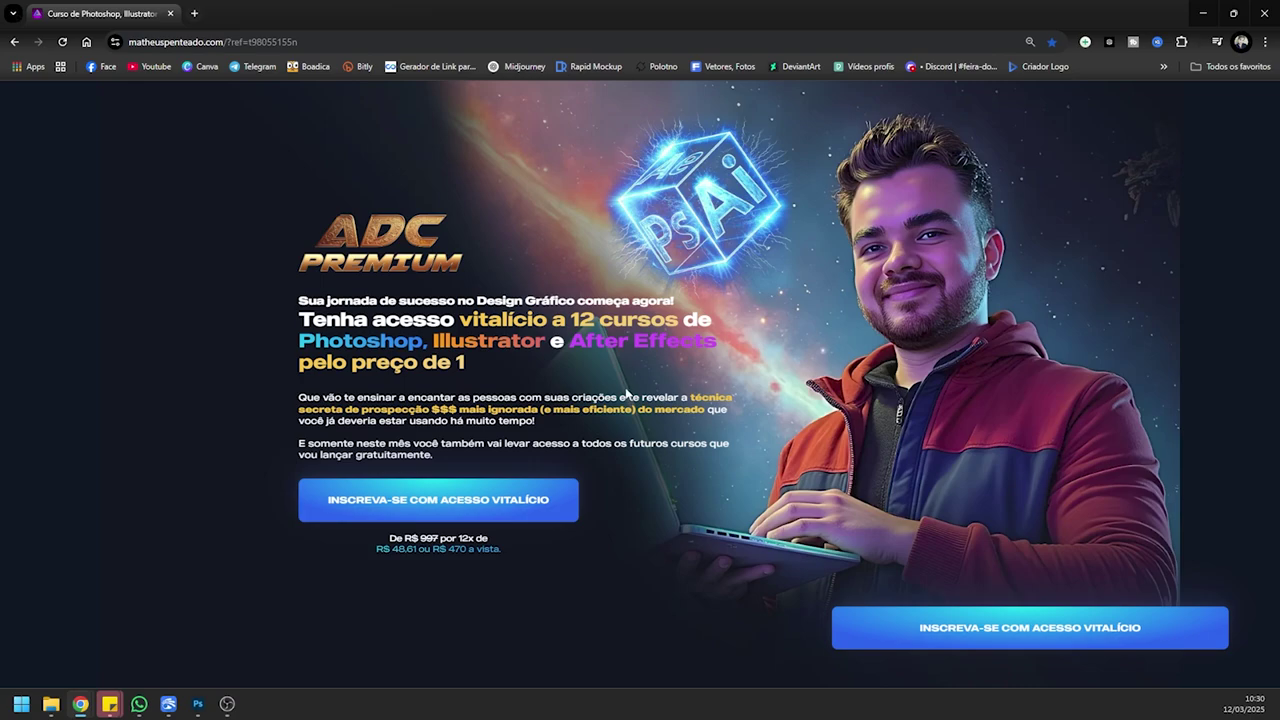
Step: Examine the ADC Premium course page in the browser, covering price, course contents, certificates, support and student testimonials
{"action": "left_click_drag", "start_coordinate": [376, 548], "coordinate": [419, 548]}
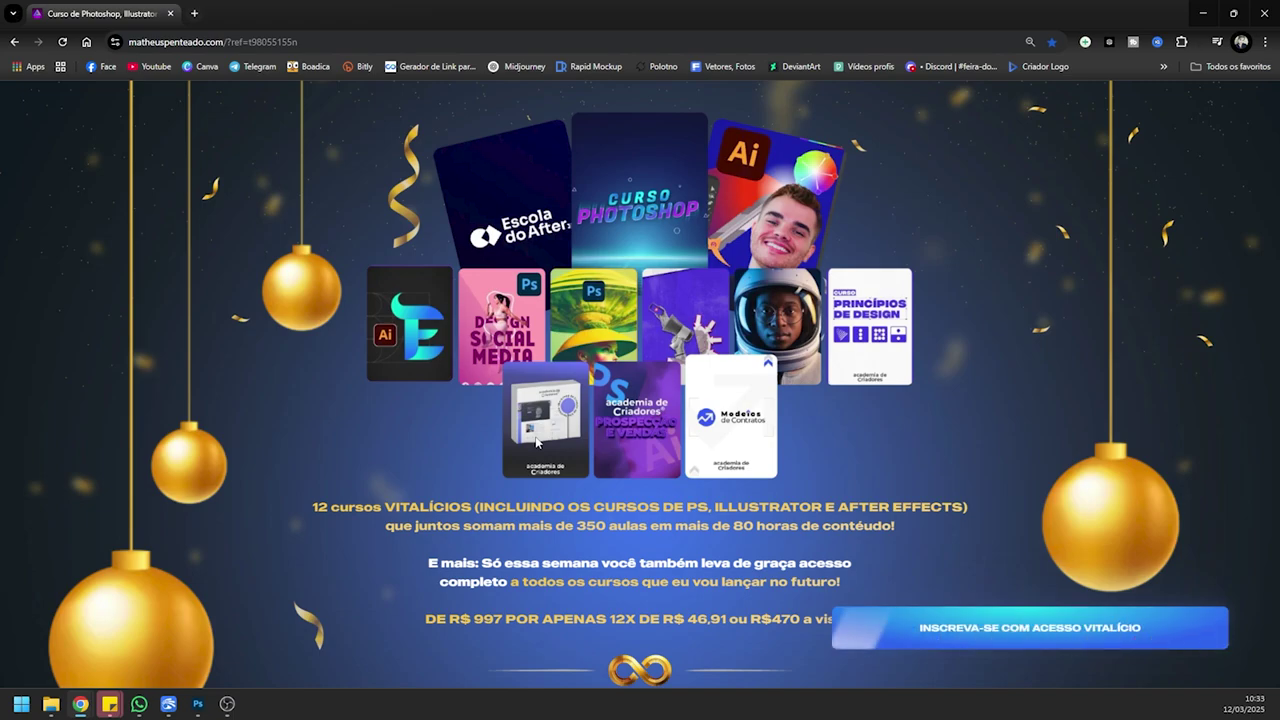
{"action": "scroll", "coordinate": [537, 443], "scroll_direction": "down", "scroll_amount": 2}
{"action": "scroll", "coordinate": [536, 440], "scroll_direction": "down", "scroll_amount": 20}
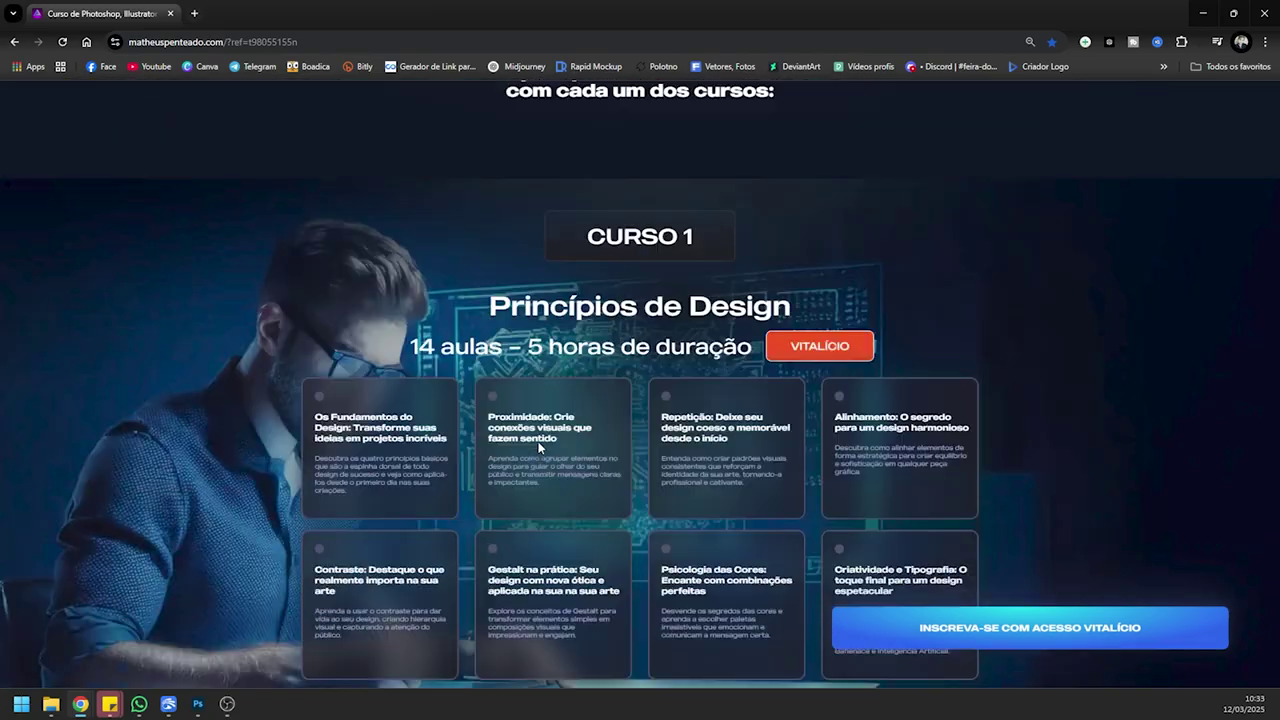
{"action": "scroll", "coordinate": [538, 450], "scroll_direction": "down", "scroll_amount": 20}
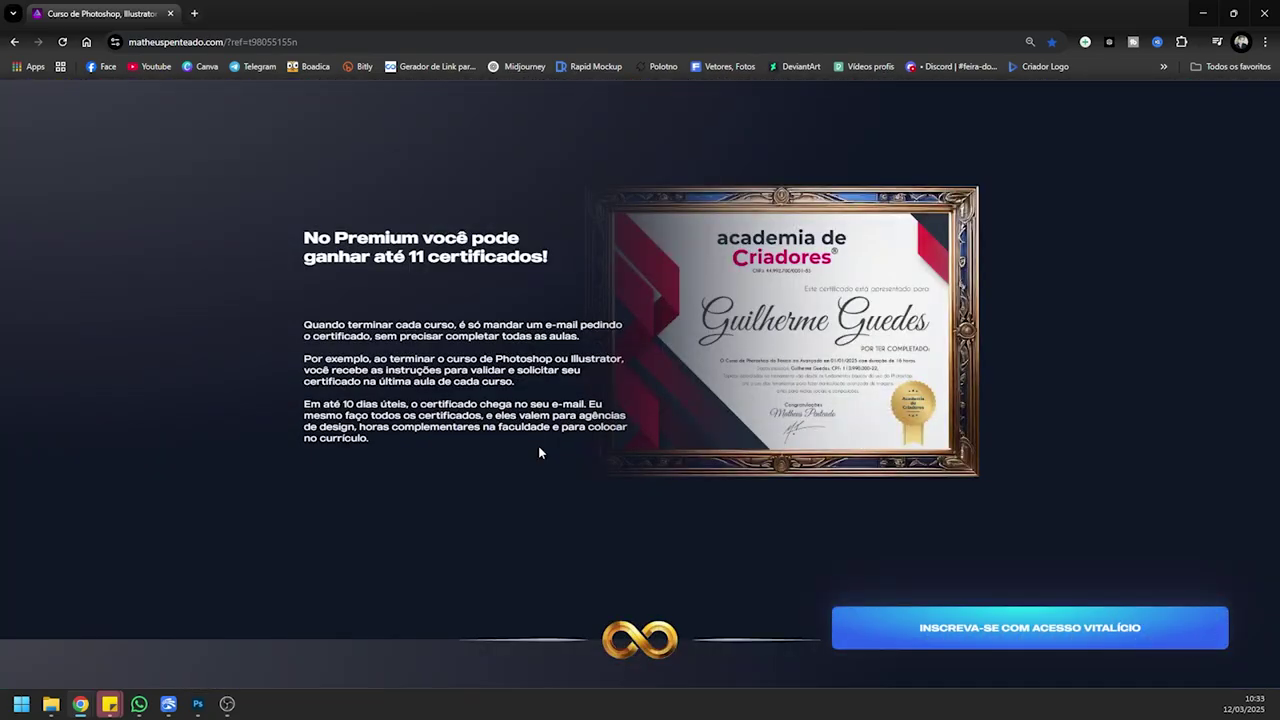
{"action": "scroll", "coordinate": [538, 453], "scroll_direction": "down", "scroll_amount": 6}
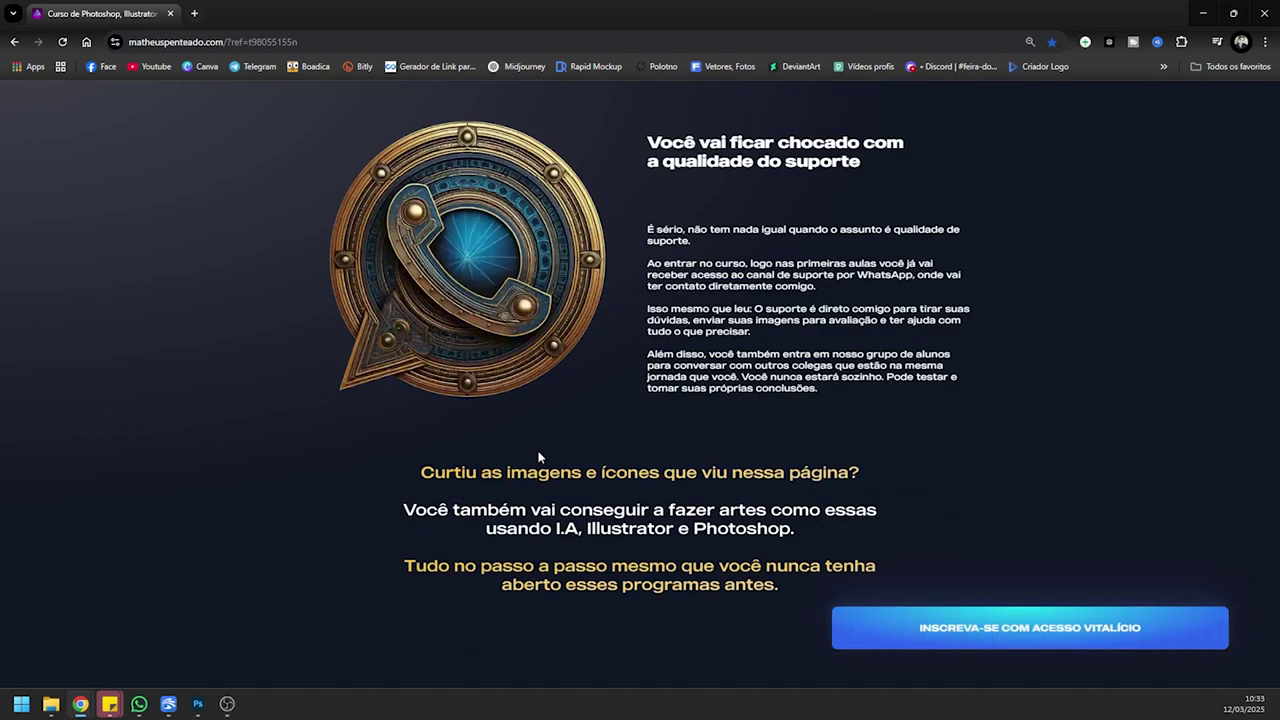
{"action": "scroll", "coordinate": [538, 456], "scroll_direction": "down", "scroll_amount": 3}
{"action": "scroll", "coordinate": [537, 459], "scroll_direction": "down", "scroll_amount": 3}
{"action": "scroll", "coordinate": [538, 459], "scroll_direction": "down", "scroll_amount": 2}
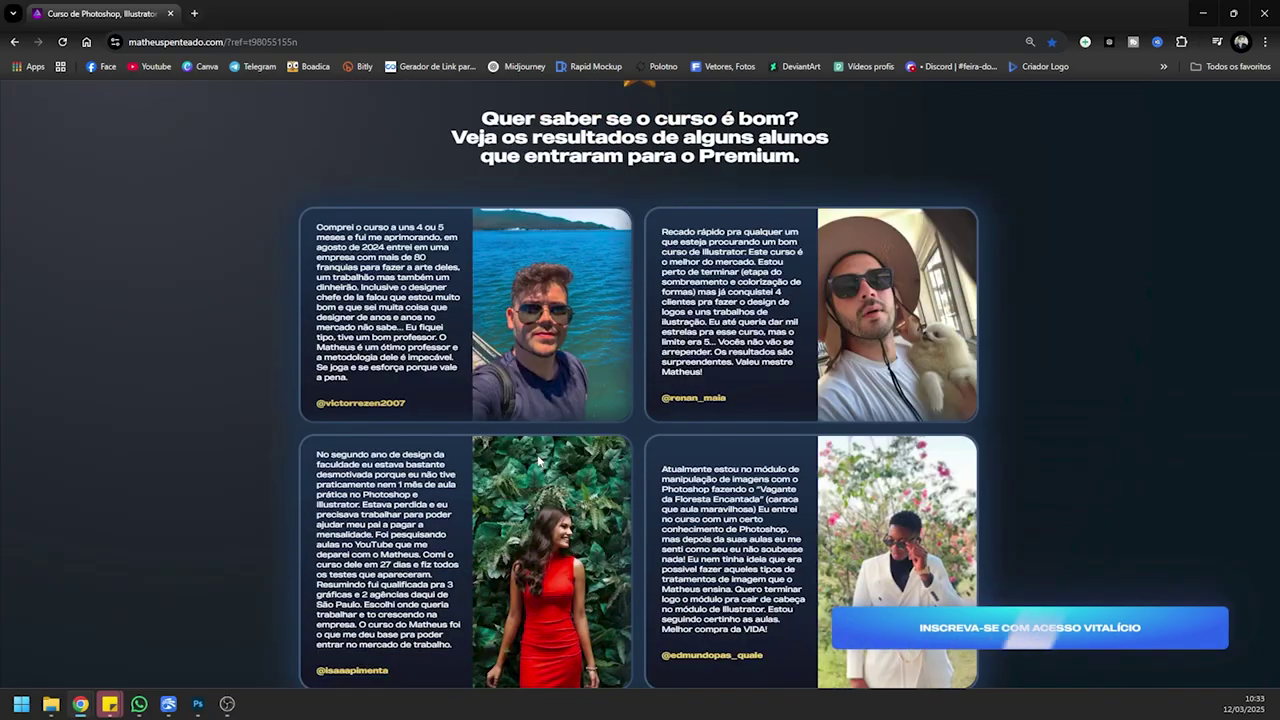